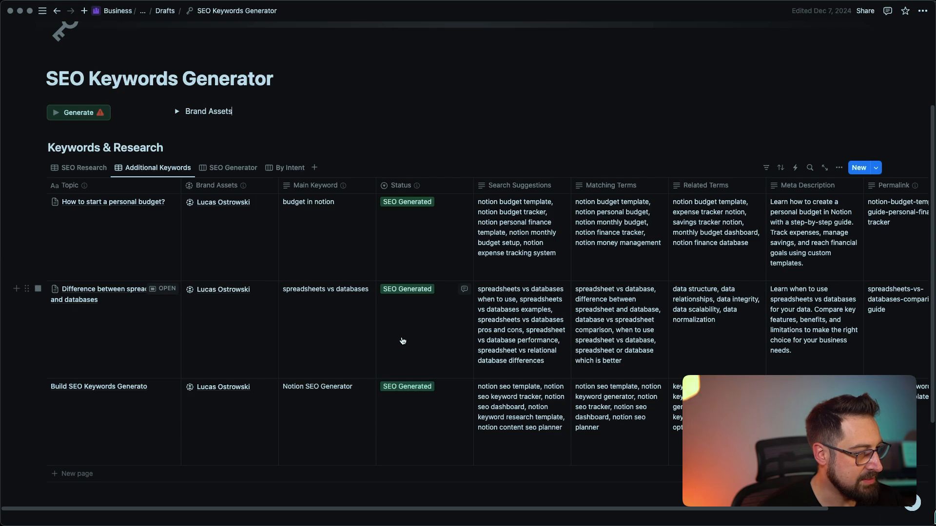
Switch to the Make.com scenario and pan across its webhook, Notion, router and AI prompt modules
key("super+Tab")
left_click_drag(846, 248, 794, 209)
left_click_drag(395, 356, 525, 380)
left_click_drag(653, 363, 531, 358)
Pan through the AI prompts, second router, Iterator and Webhooks trigger, then return to Notion
left_click_drag(673, 358, 412, 343)
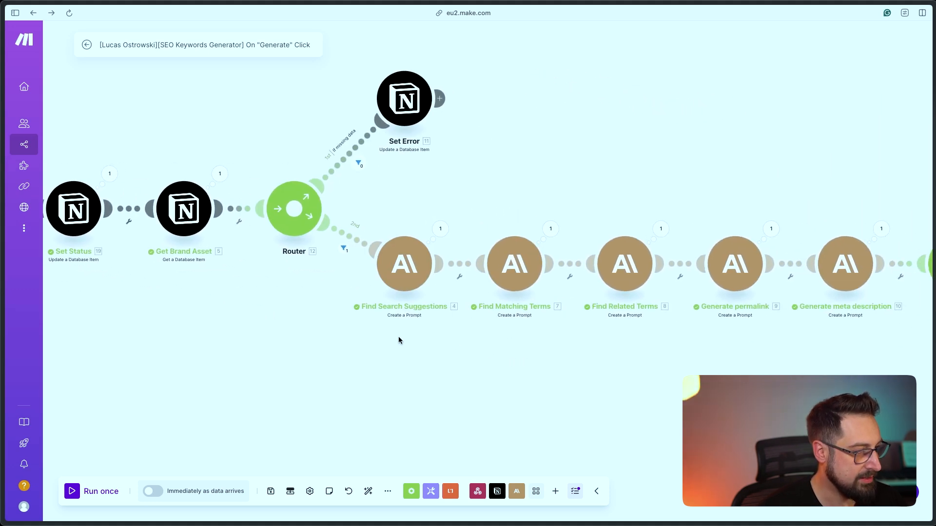
left_click_drag(740, 358, 595, 347)
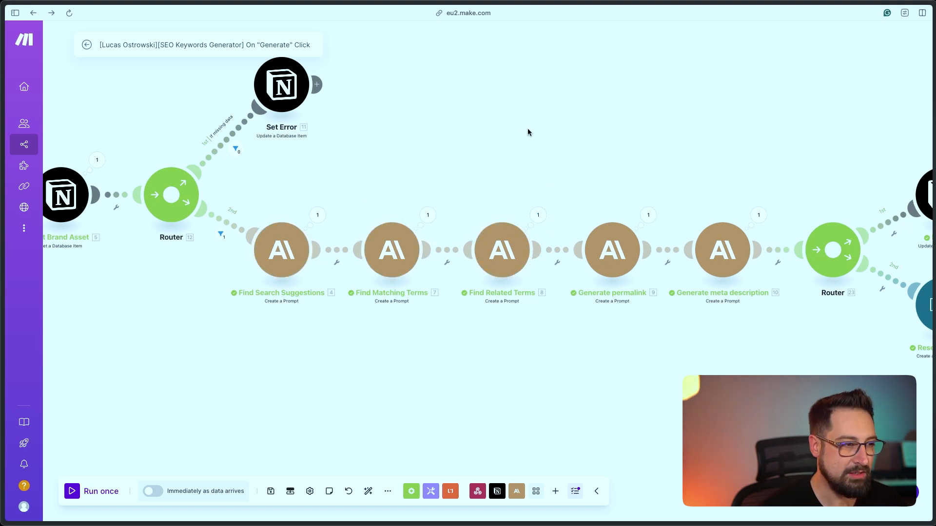
left_click_drag(756, 336, 606, 356)
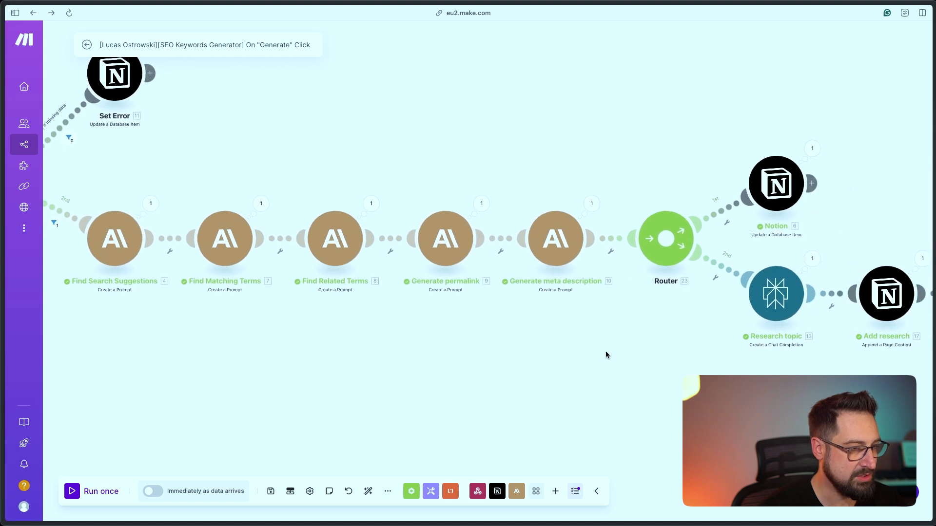
left_click_drag(817, 240, 721, 236)
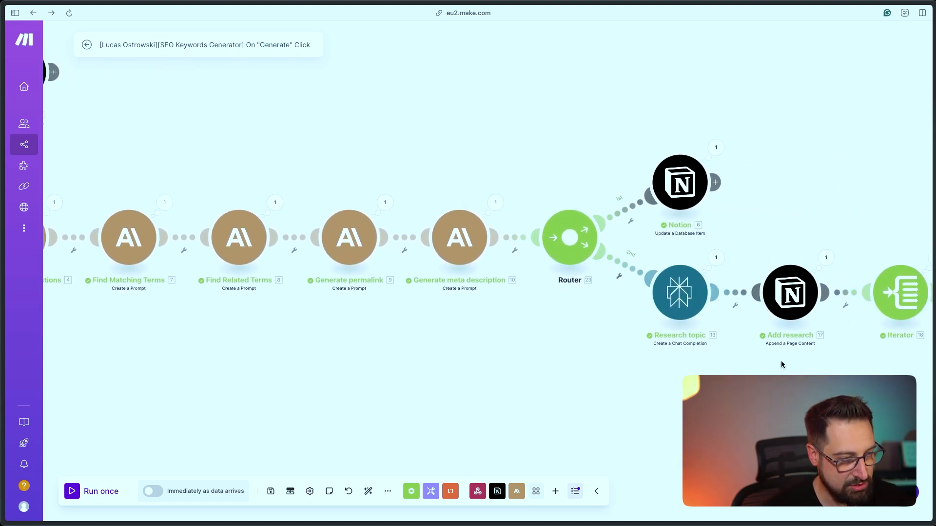
left_click_drag(781, 361, 750, 361)
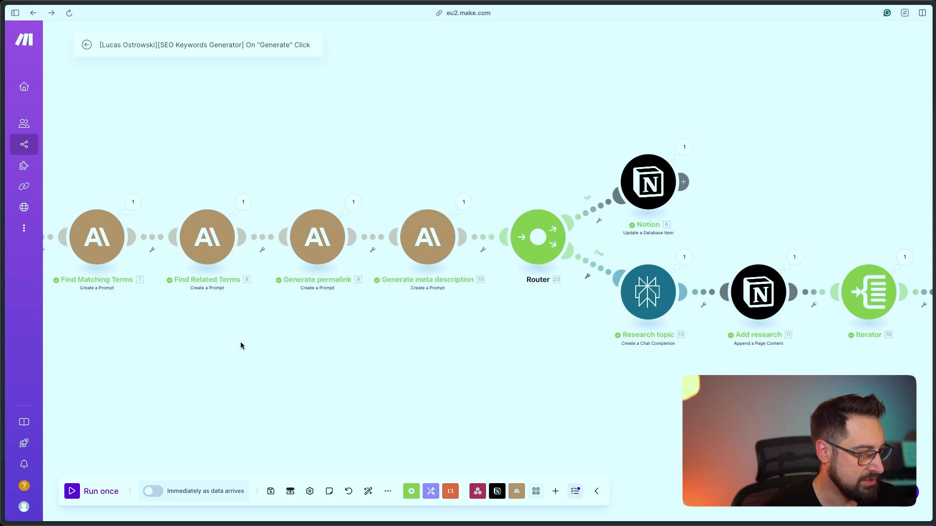
left_click_drag(215, 341, 892, 351)
left_click_drag(292, 310, 471, 361)
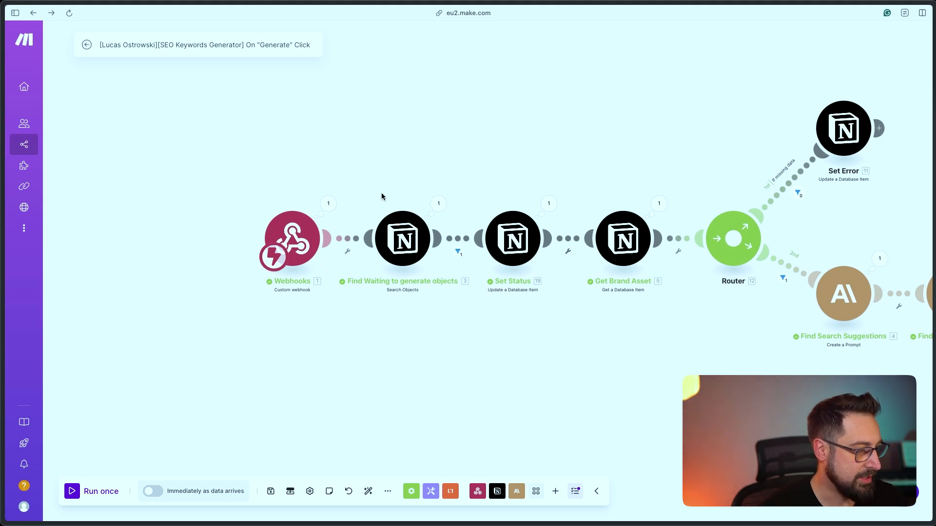
key("super+Tab")
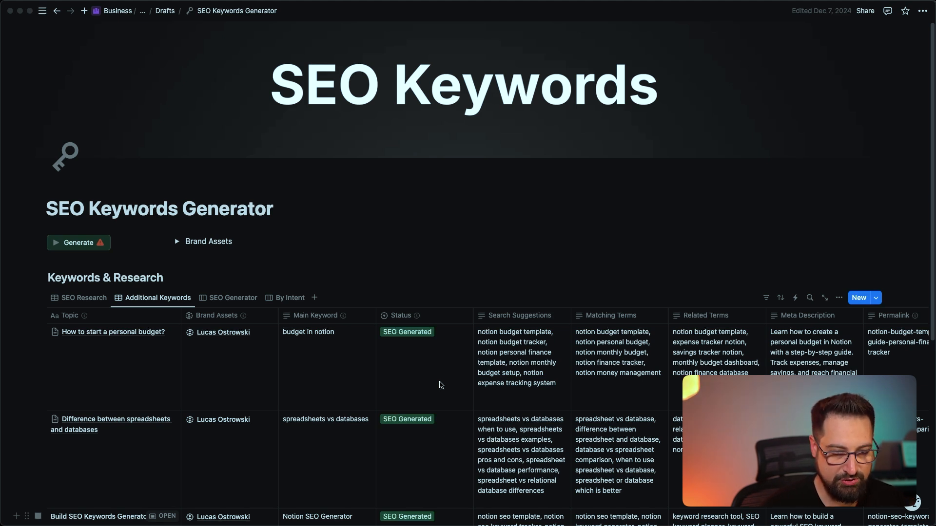
scroll(126, 264, "down", 1)
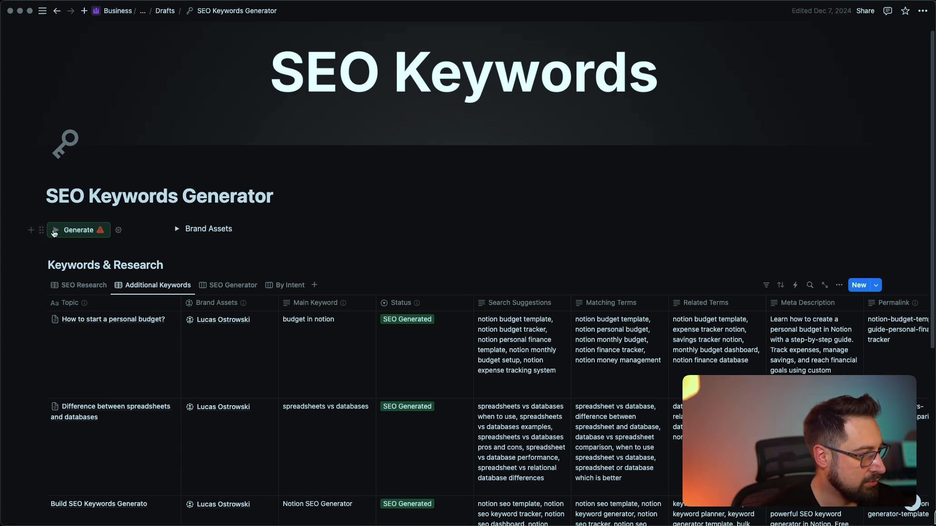
scroll(78, 236, "down", 1)
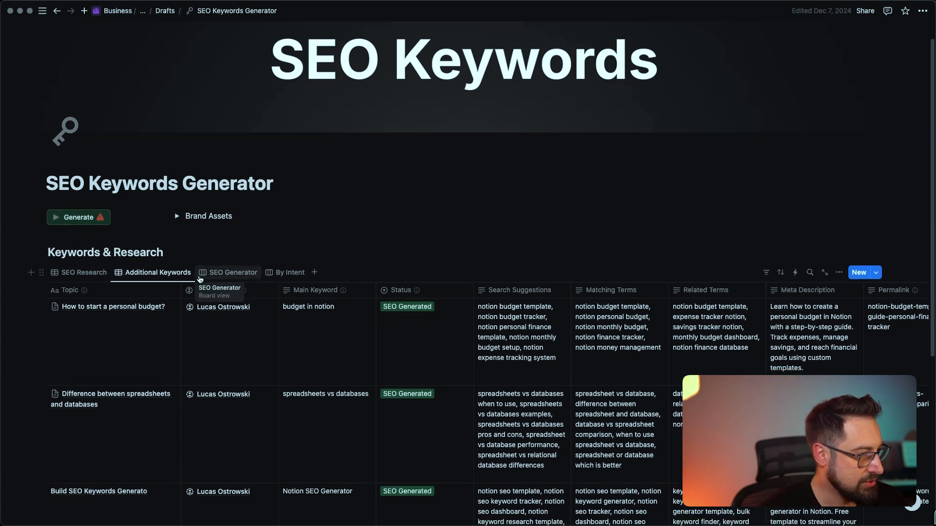
scroll(196, 288, "down", 1)
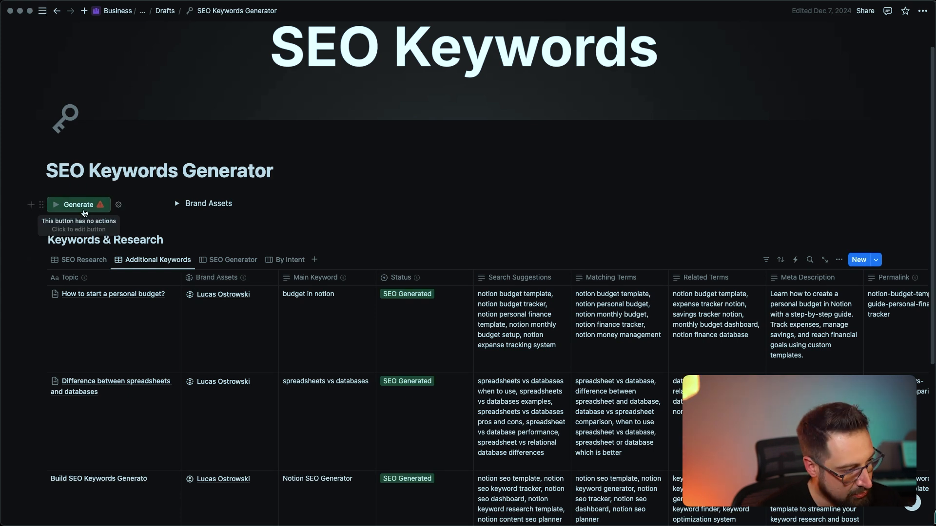
scroll(84, 213, "down", 1)
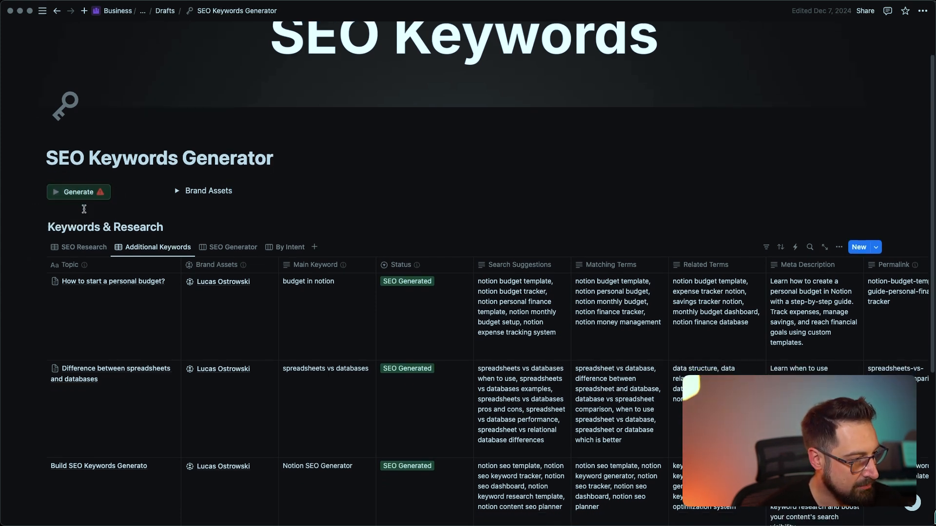
scroll(382, 393, "down", 3)
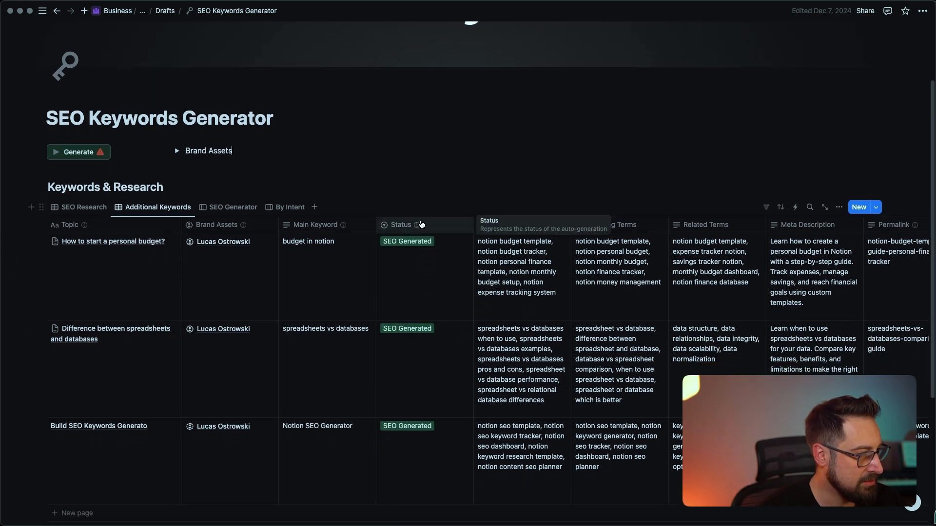
Toggle the third row's status to Waiting to generate and back to SEO Generated, adding a blank row
left_click(431, 437)
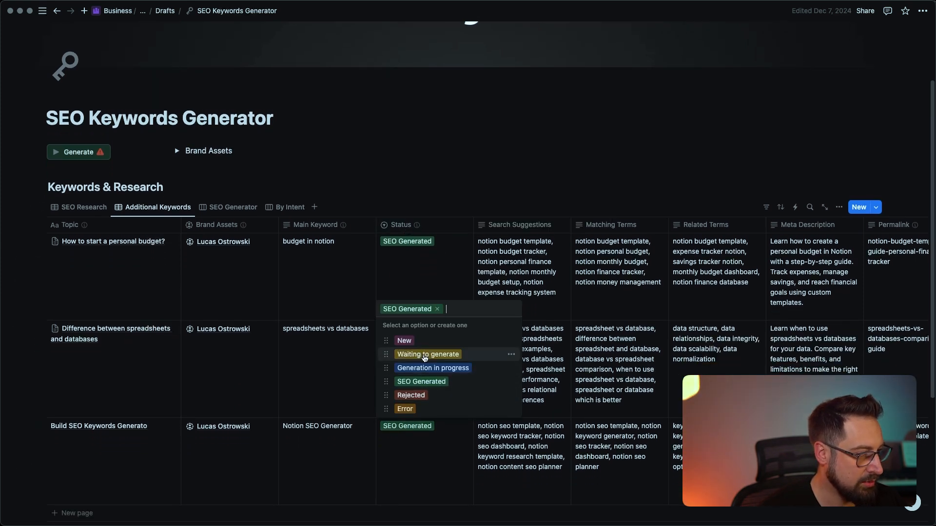
left_click(426, 356)
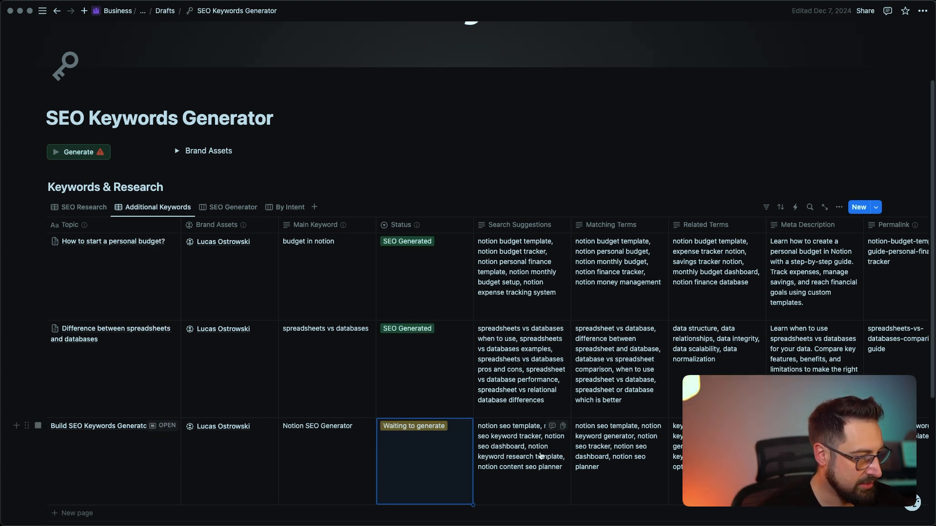
left_click(80, 514)
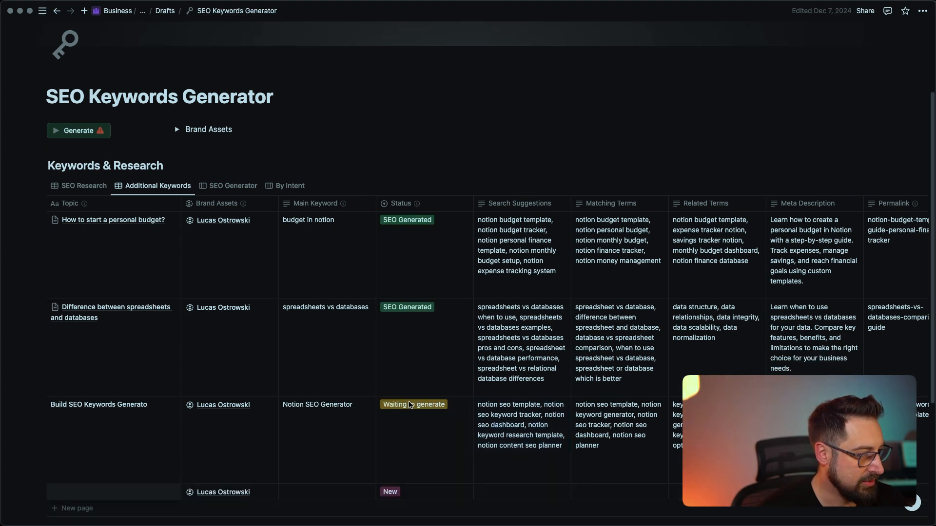
left_click(410, 405)
left_click(407, 477)
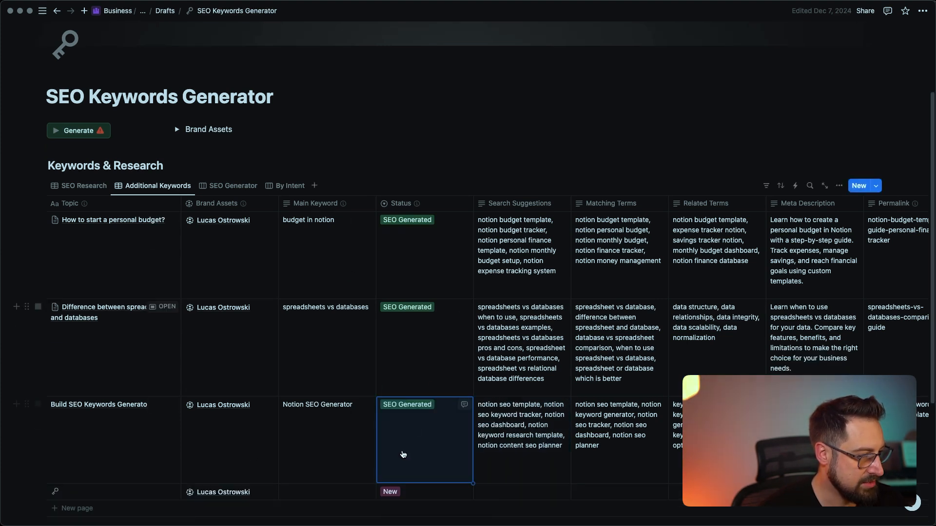
Fill the new row: topic 'Notion Webhooks', main keyword 'notion webhooks', status Waiting to generate
left_click(89, 488)
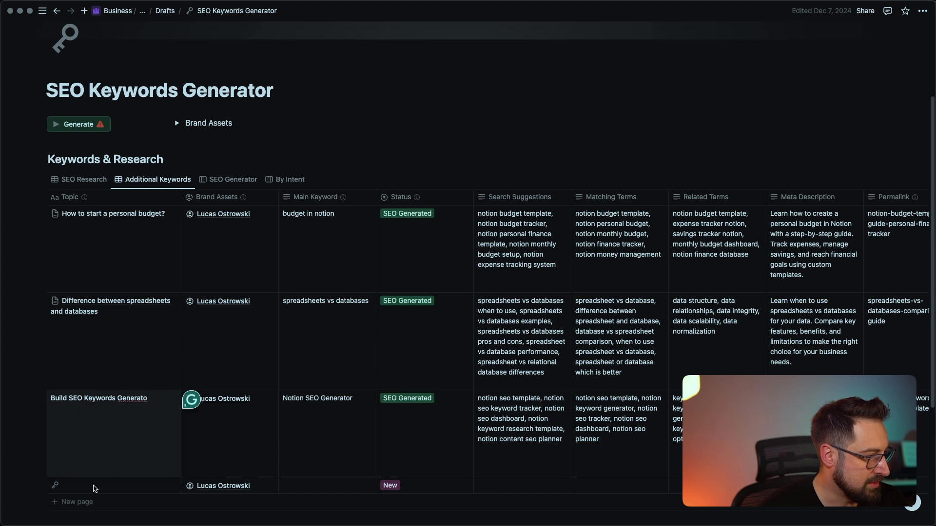
type("Notion Webhooks")
key("Tab")
key("Tab")
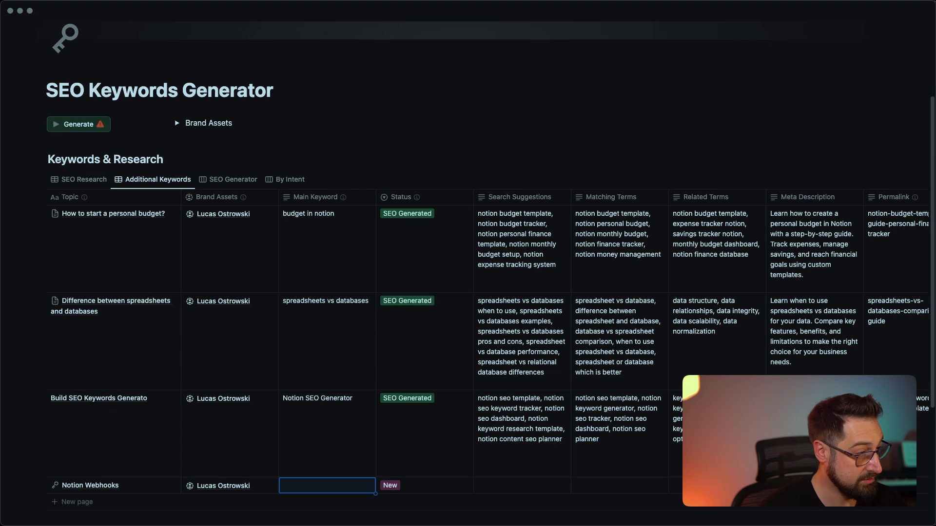
type("notion webhooks")
key("Return")
left_click(463, 488)
left_click(449, 415)
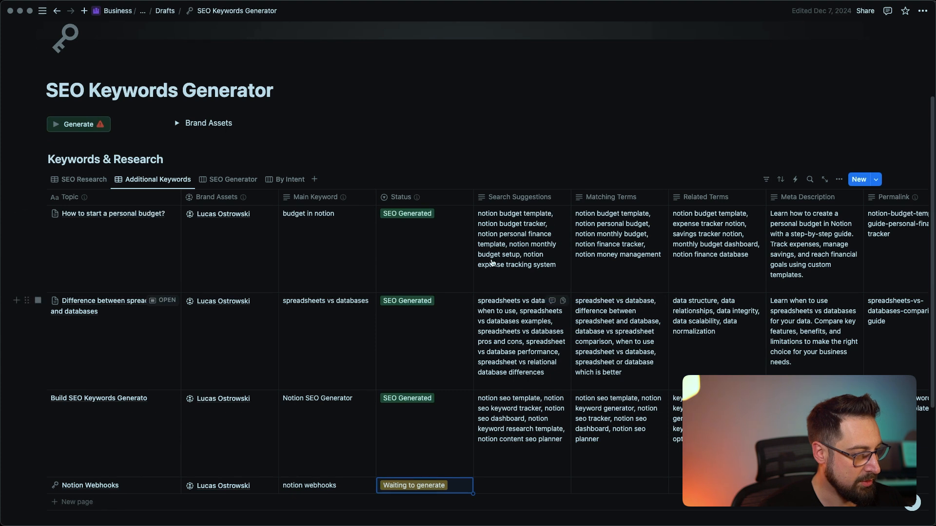
left_click(506, 152)
scroll(507, 153, "up", 1)
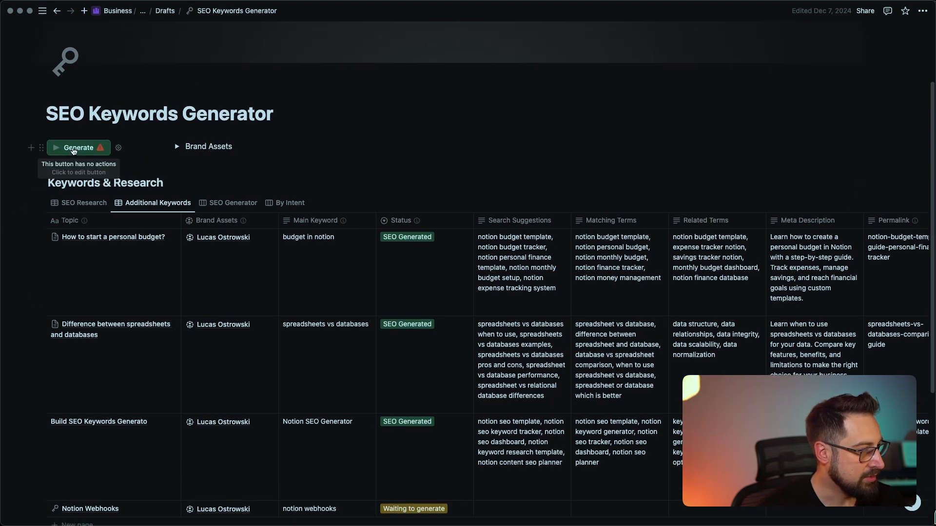
Edit the Generate button and add an 'Open page, form, or URL' action
left_click(119, 150)
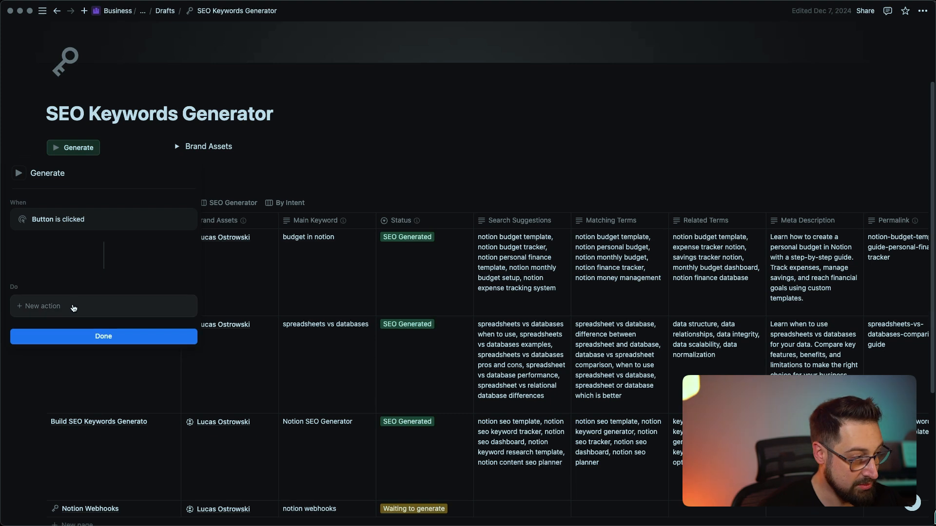
left_click(52, 311)
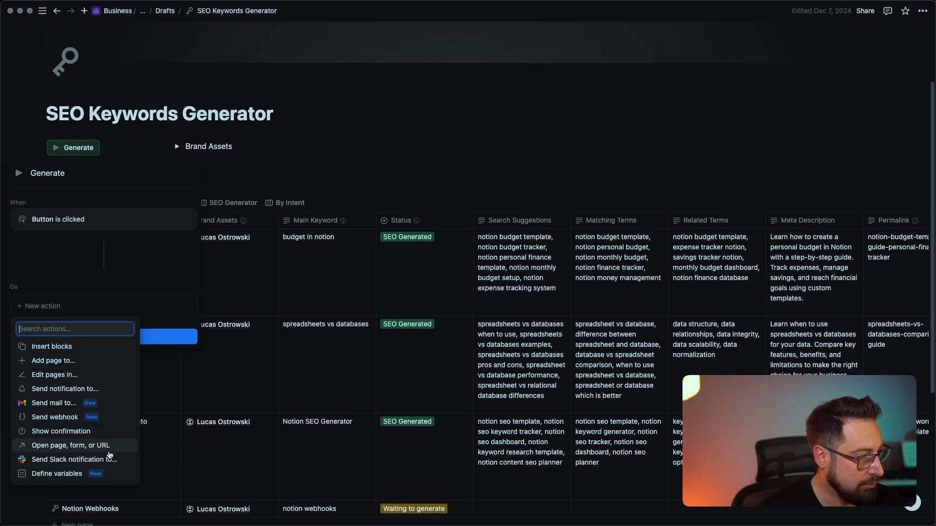
left_click(112, 445)
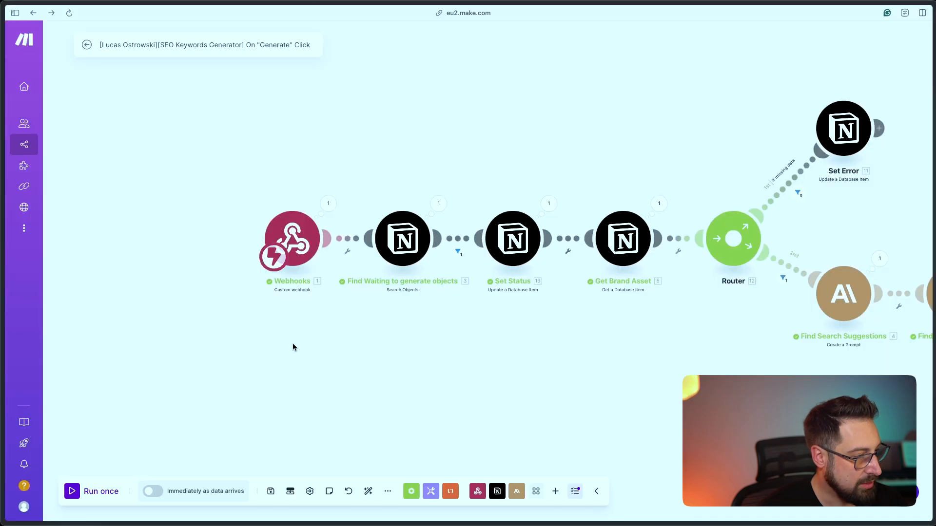
scroll(306, 336, "up", 1)
Copy the Webhooks module's address, start Run once in Make.com, and return to Notion
left_click_drag(270, 308, 303, 355)
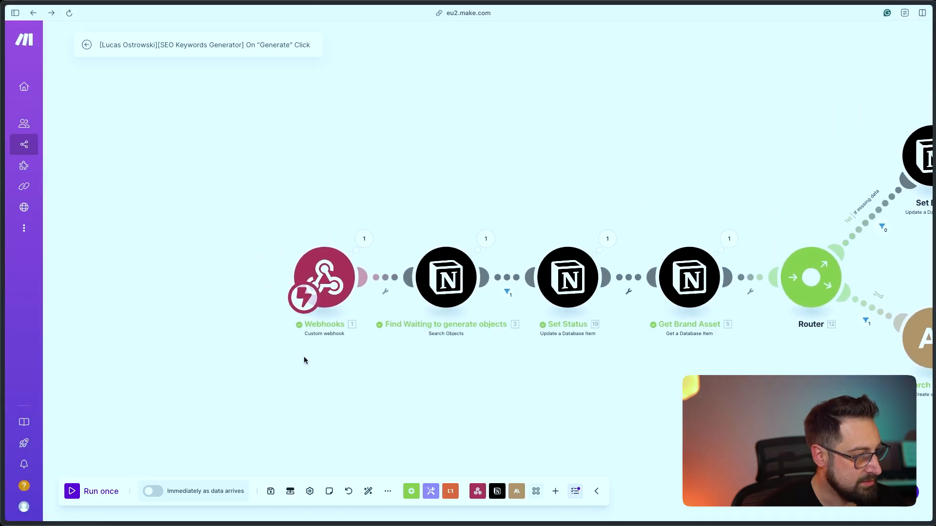
left_click(339, 274)
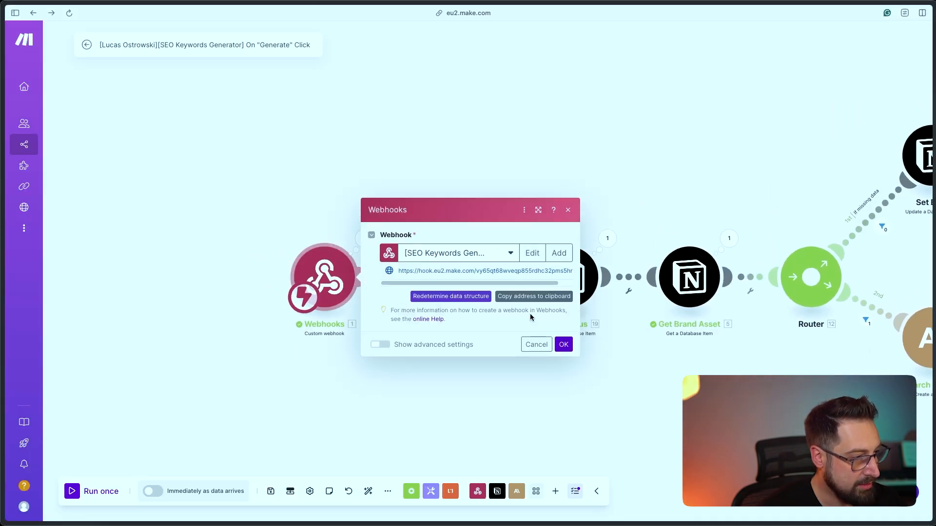
left_click(565, 347)
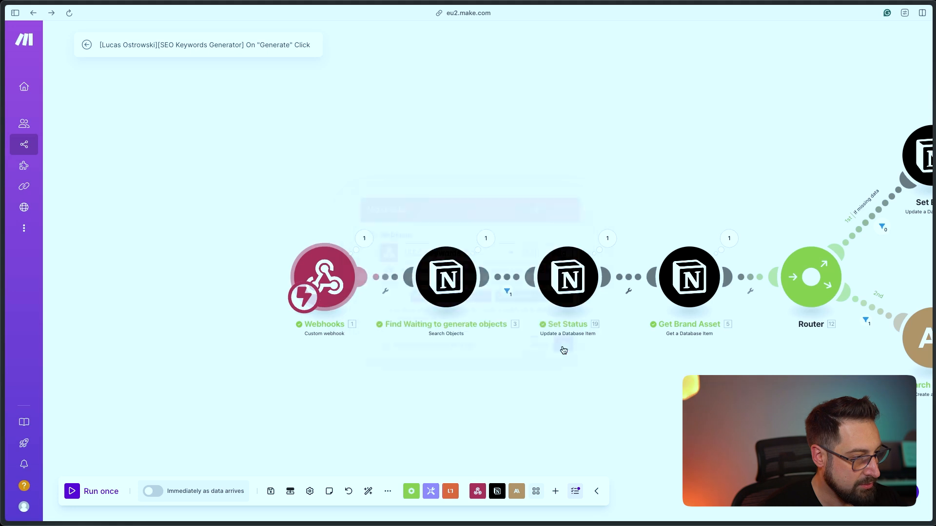
left_click(100, 491)
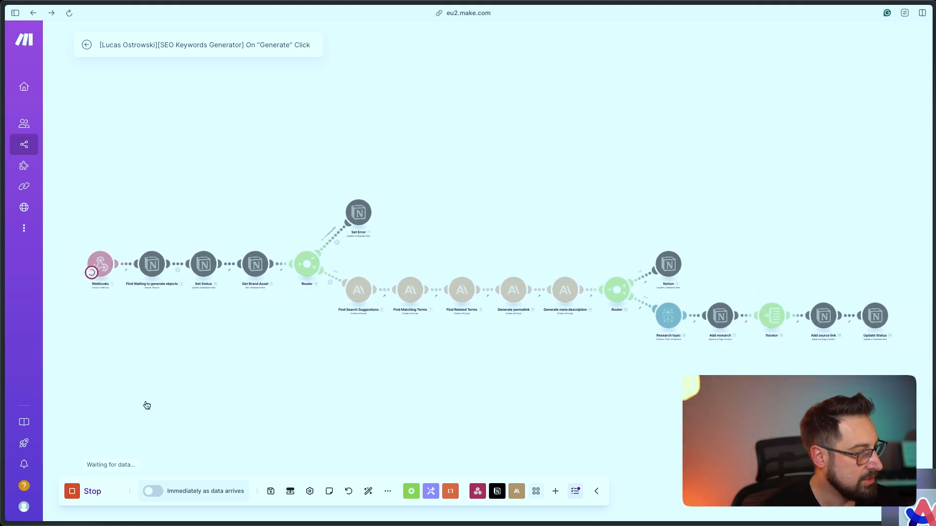
key("super+Tab")
Paste the Make.com webhook URL as the Generate button's link, save it, and click Generate
key("super+v")
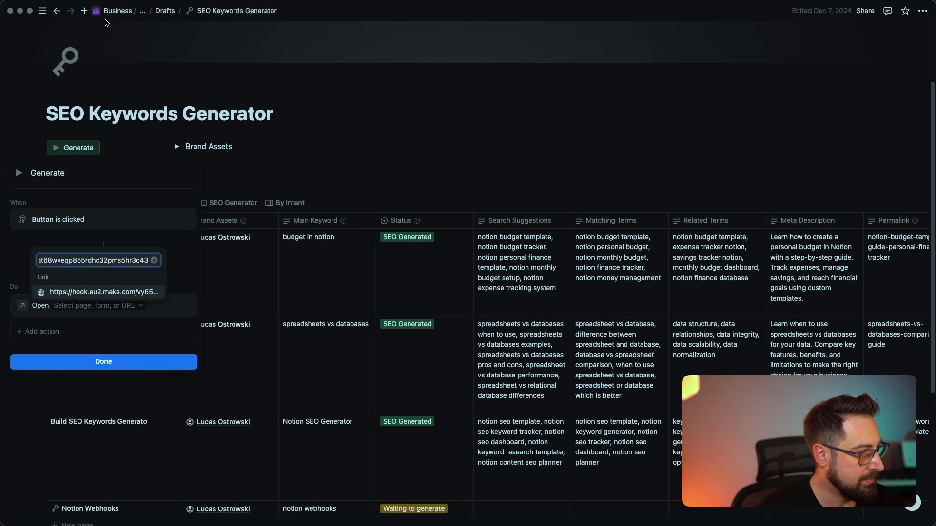
left_click(73, 57)
left_click(102, 362)
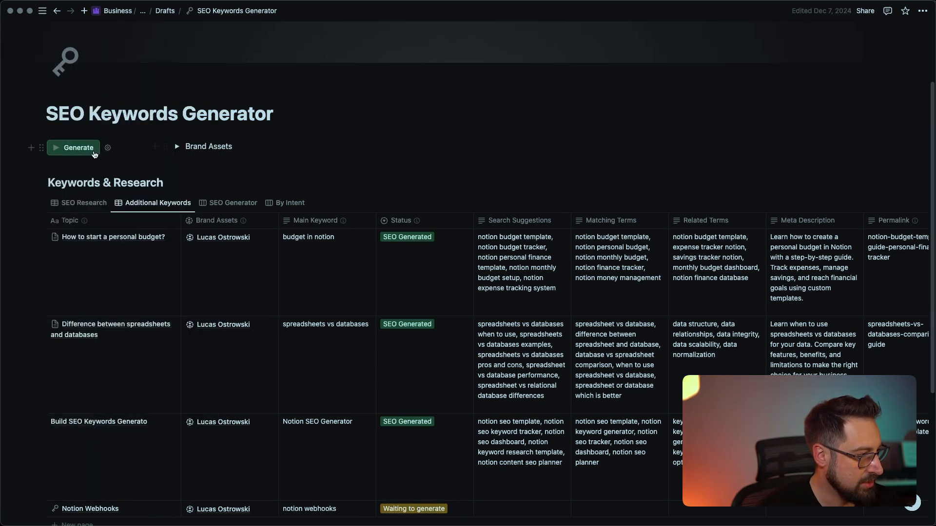
left_click(94, 153)
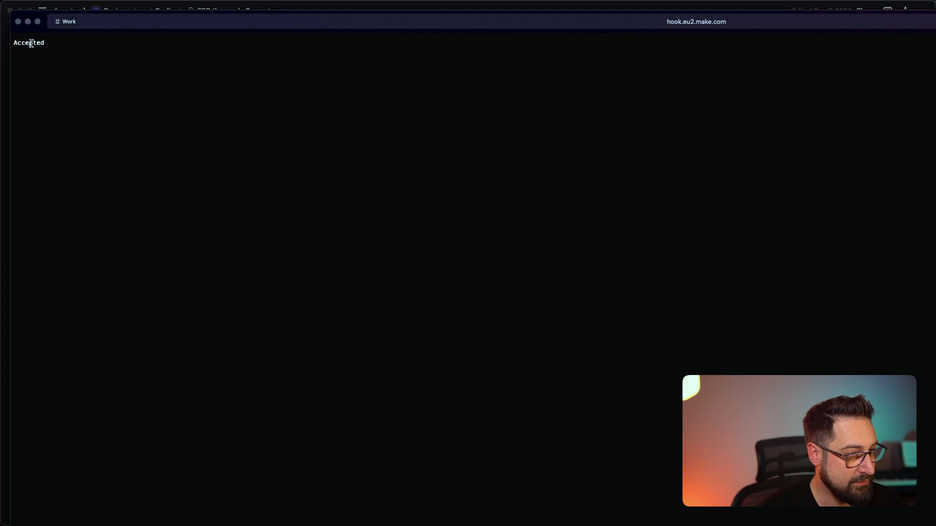
Close the Accepted response window and check the Notion Webhooks row's generated keyword columns
key("super+w")
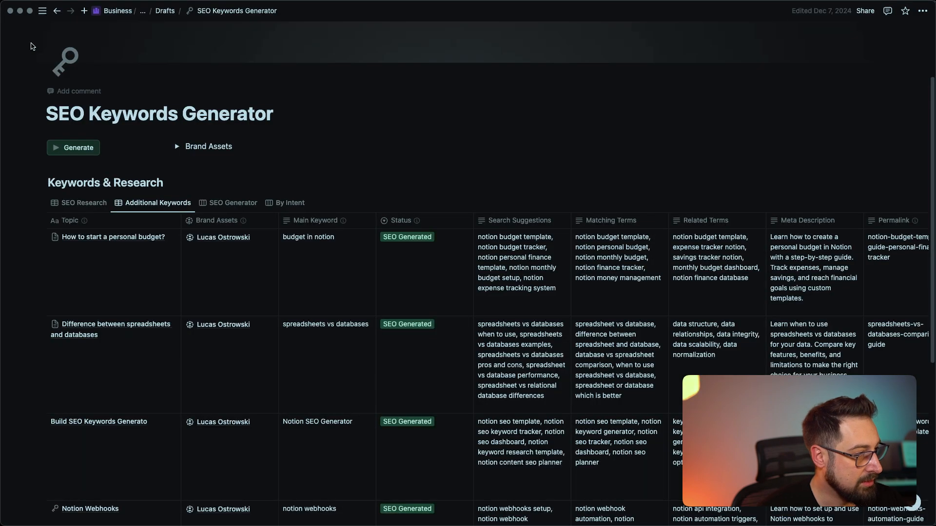
key("super+Tab")
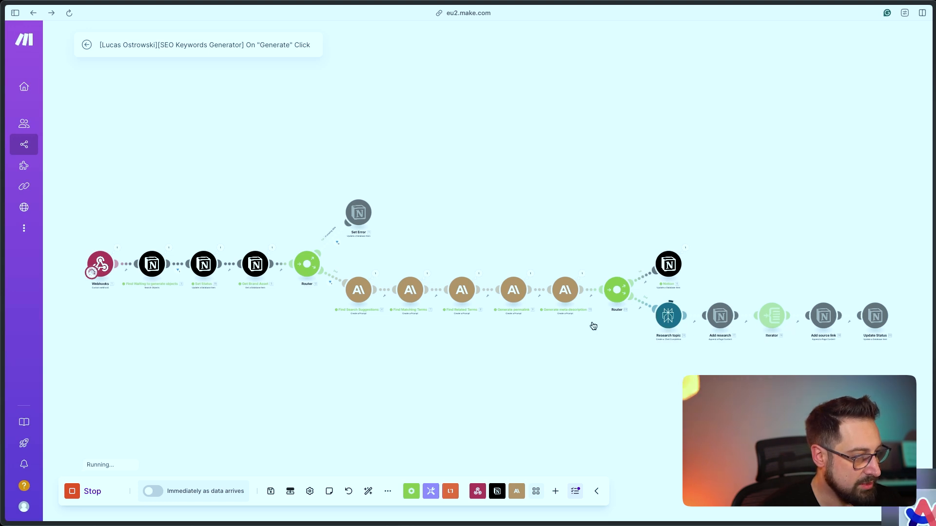
key("super+Tab")
scroll(556, 339, "down", 5)
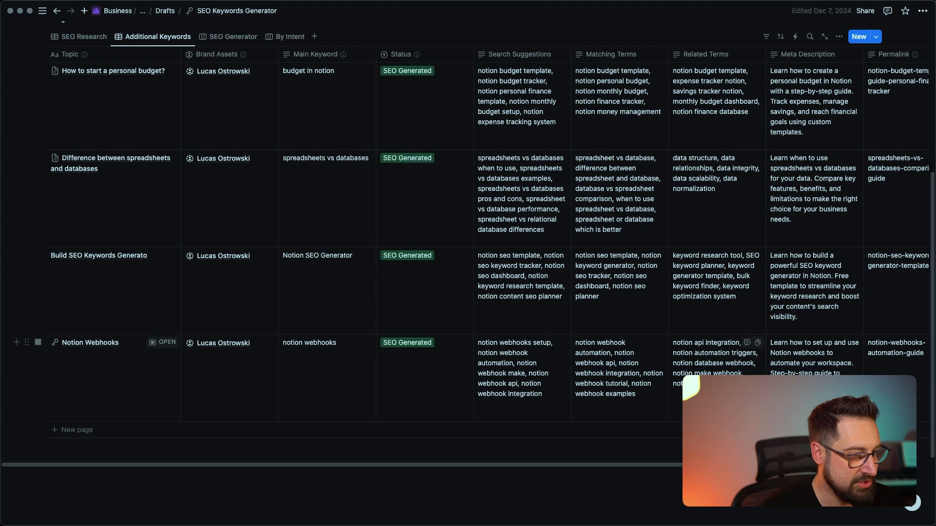
scroll(568, 357, "right", 3)
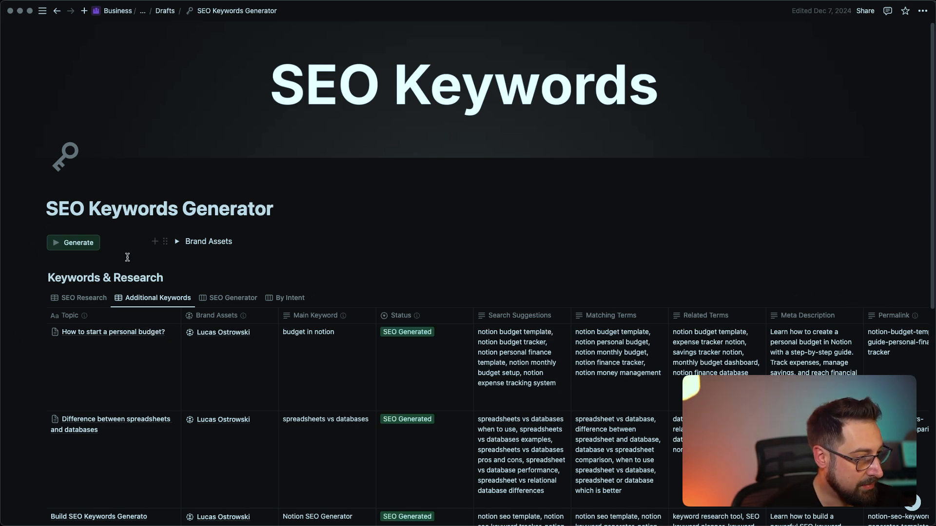
Replace the Generate button's Open action with Send webhook to the pasted Make URL, then add a row
scroll(421, 347, "down", 3)
scroll(421, 347, "up", 3)
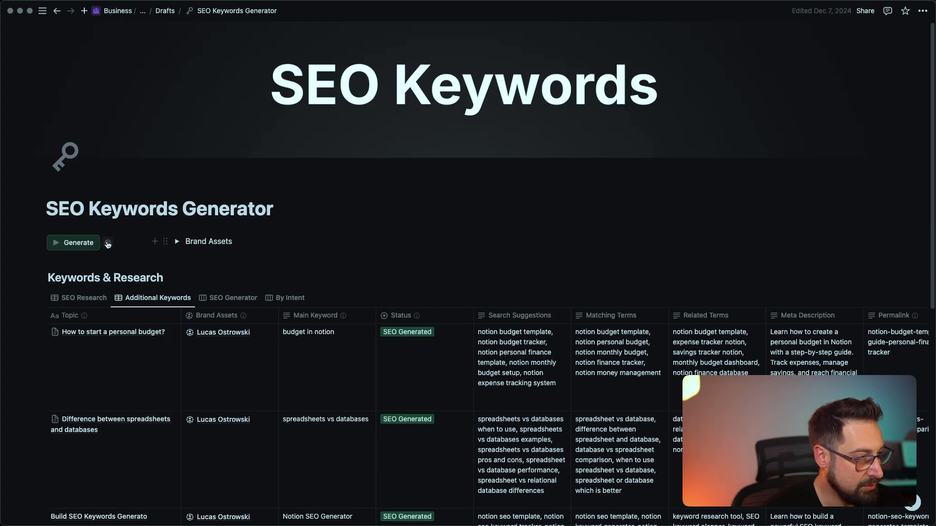
left_click(109, 243)
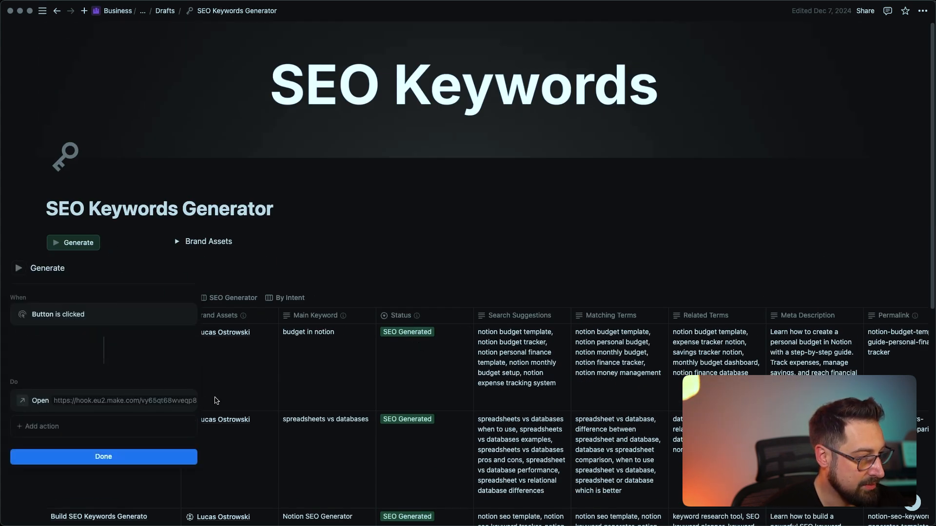
left_click(184, 401)
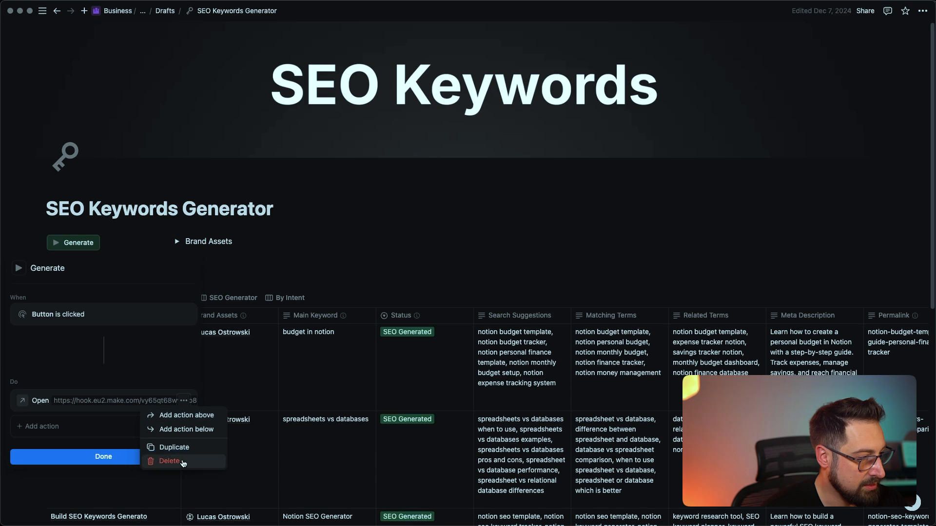
left_click(169, 461)
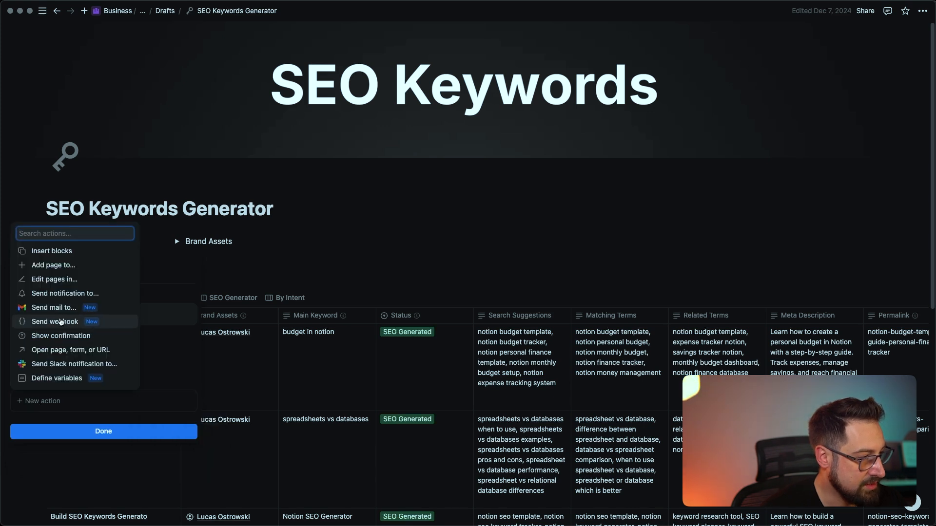
left_click(62, 322)
key("super+v")
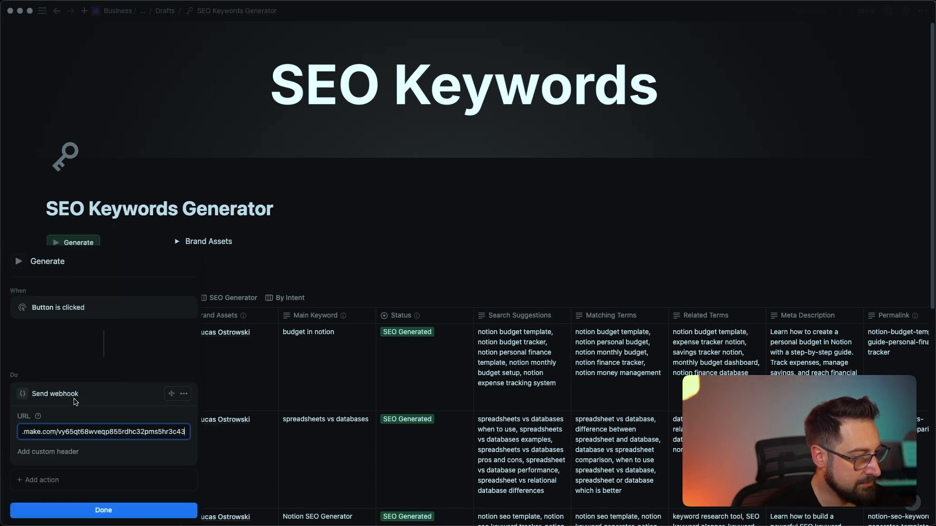
left_click(110, 510)
scroll(220, 375, "down", 6)
left_click(92, 401)
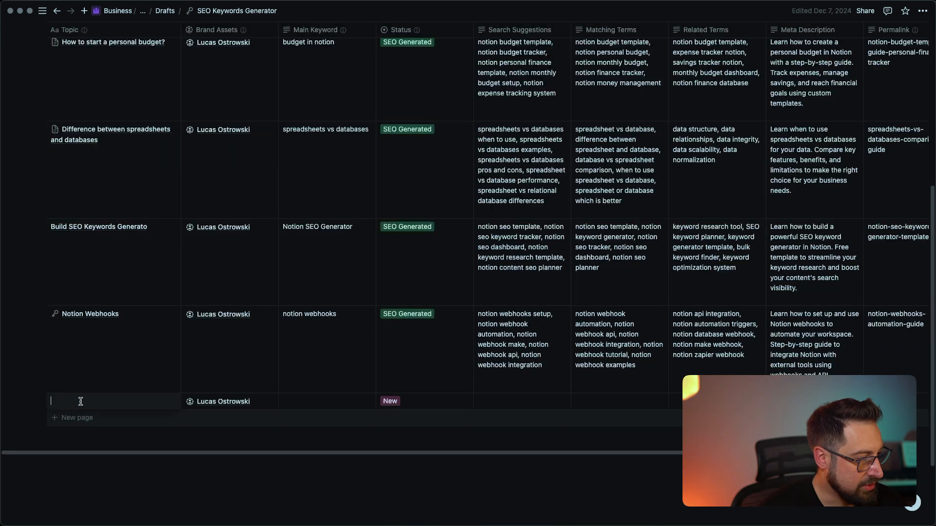
Fill the new row with topic 'Notion webhooks', main keyword 'notion webhooks', status Waiting to generate
type("Notion webhooks")
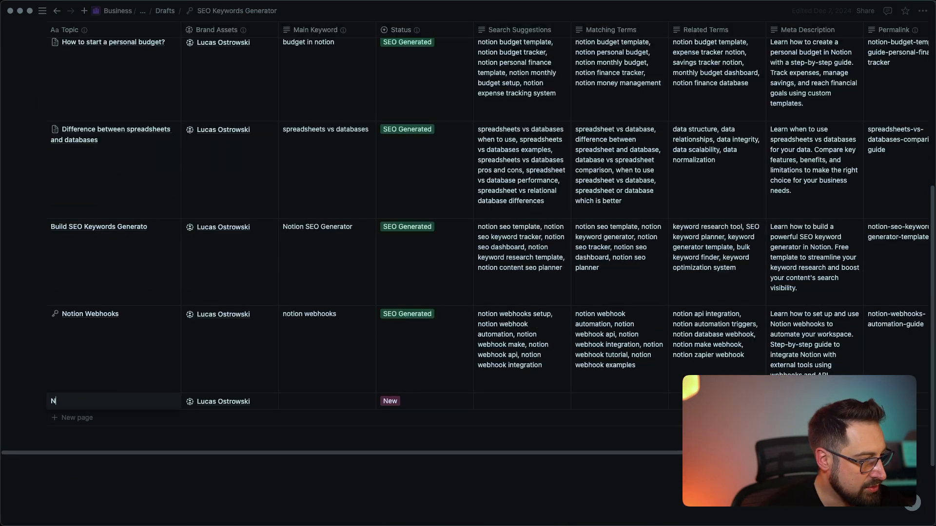
key("Tab")
key("Tab")
type("notion webhooks")
key("Tab")
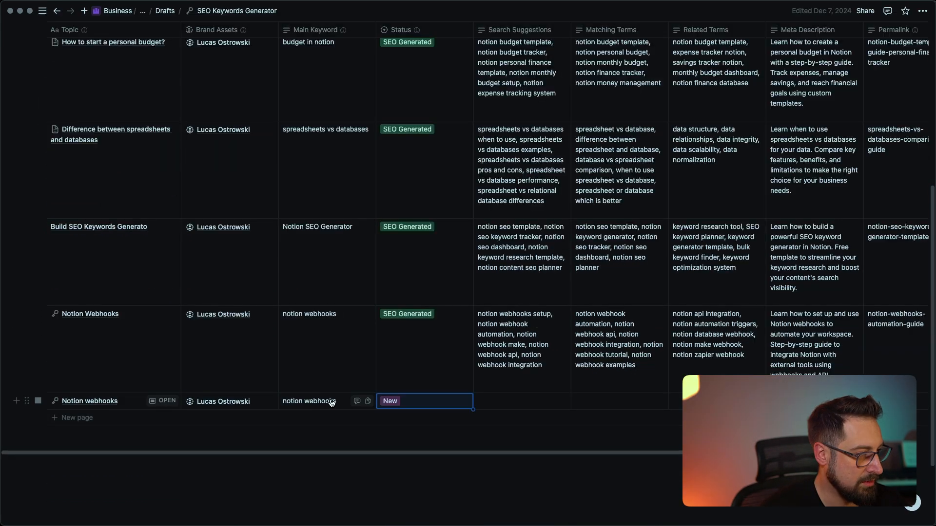
left_click(402, 410)
left_click(446, 453)
scroll(425, 411, "up", 4)
left_click(410, 150)
Start a single Make.com scenario run, then trigger Generate in Notion
key("super+Tab")
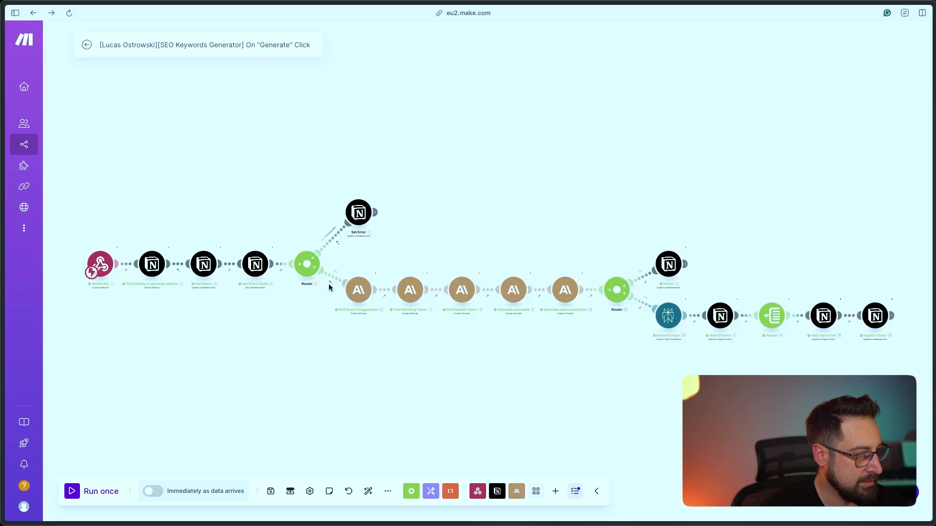
left_click(73, 491)
key("super+Tab")
left_click(72, 138)
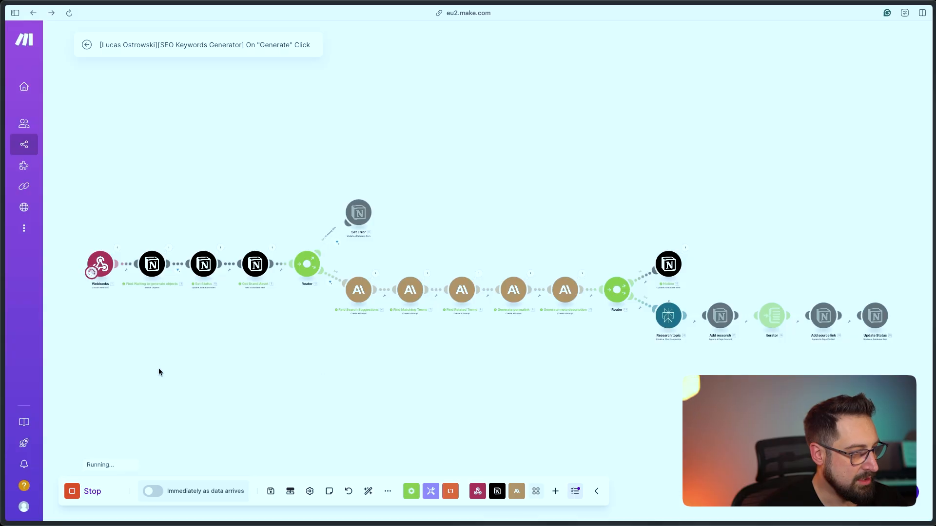
Inspect the Webhooks and Find Waiting output bundles, then pan over to the later AI modules
left_click_drag(159, 367, 205, 371)
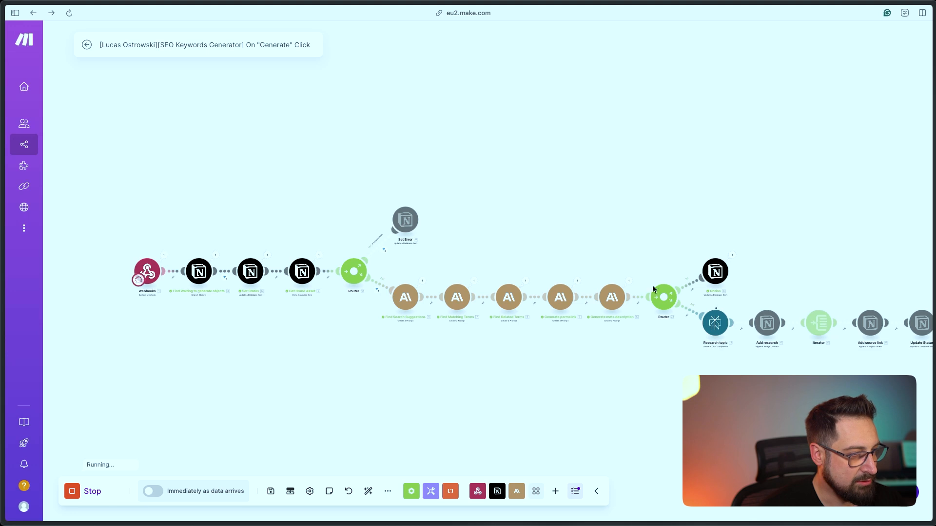
left_click_drag(272, 336, 344, 361)
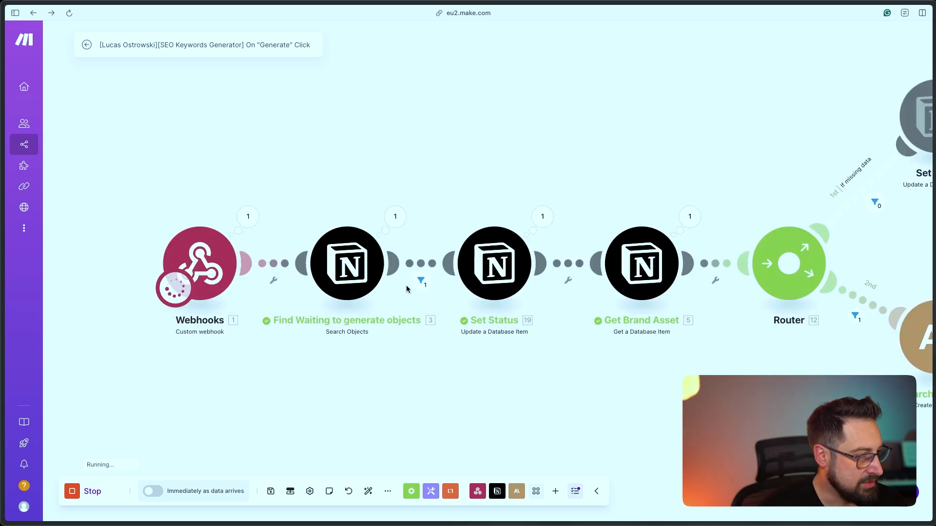
left_click(250, 218)
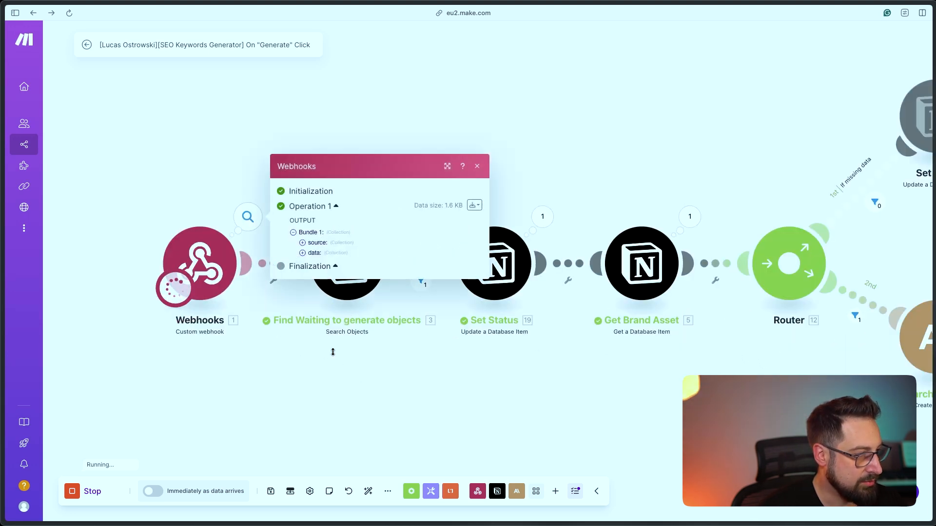
left_click(395, 217)
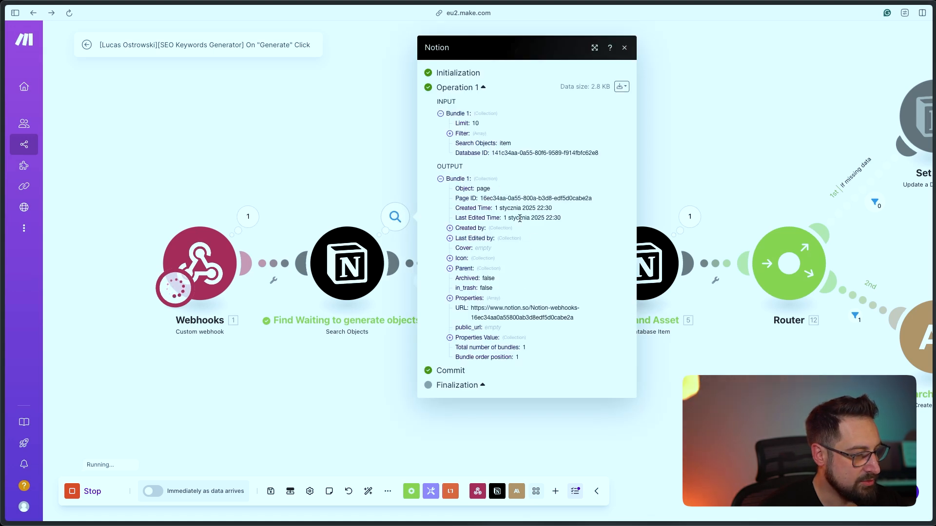
left_click(556, 419)
left_click_drag(892, 369, 529, 323)
scroll(531, 324, "down", 3)
left_click_drag(712, 435, 434, 394)
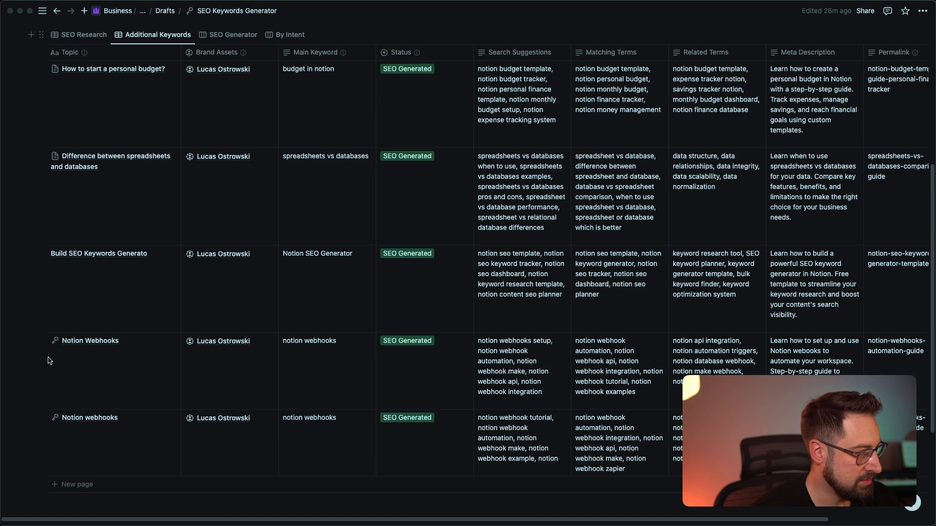
Delete both Notion webhooks rows from the database
left_click(38, 340)
left_click(38, 417)
key("BackSpace")
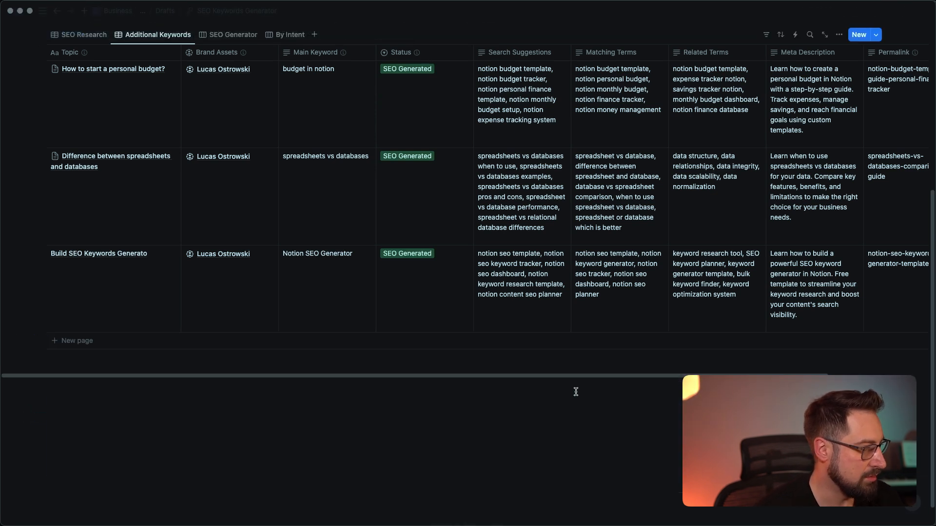
Add a new row with the pasted Notion webhooks topic and main keyword 'notion webhooks'
left_click(77, 342)
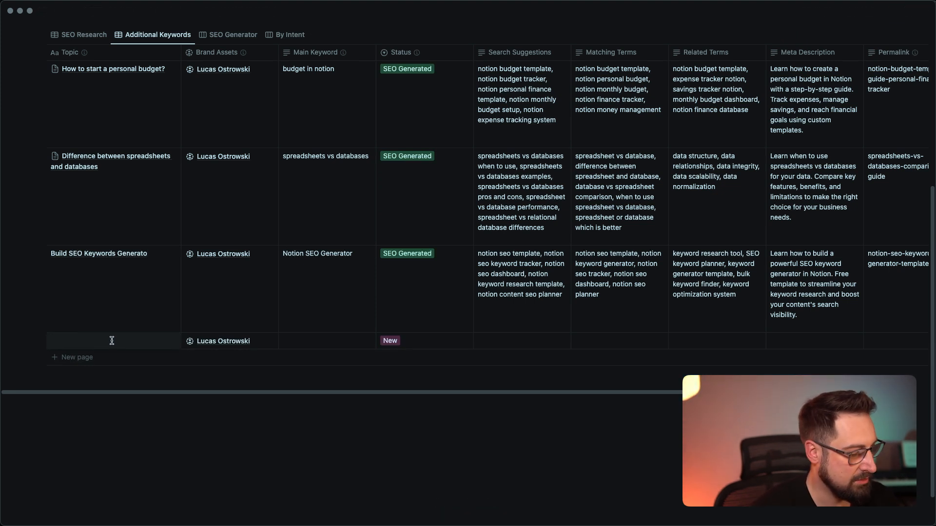
type("Notion webhooks")
key("Tab")
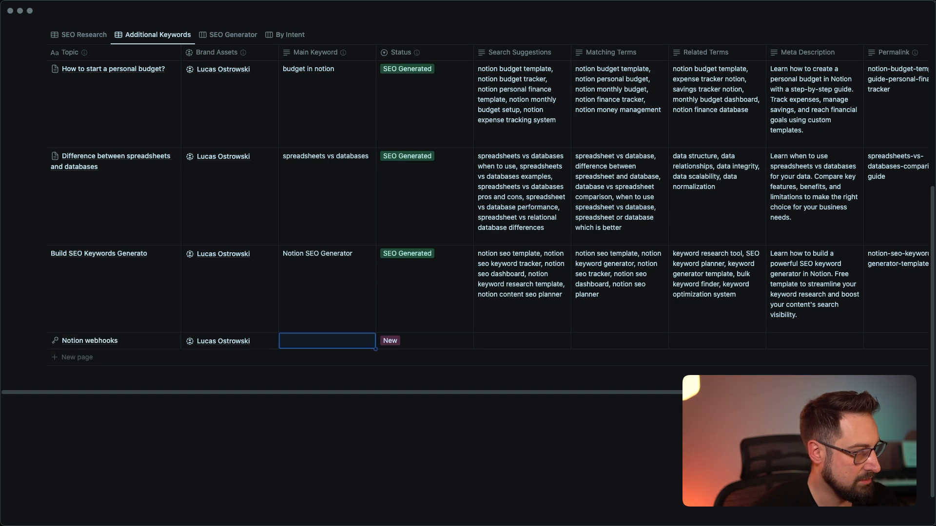
type("notion webhooks")
key("Return")
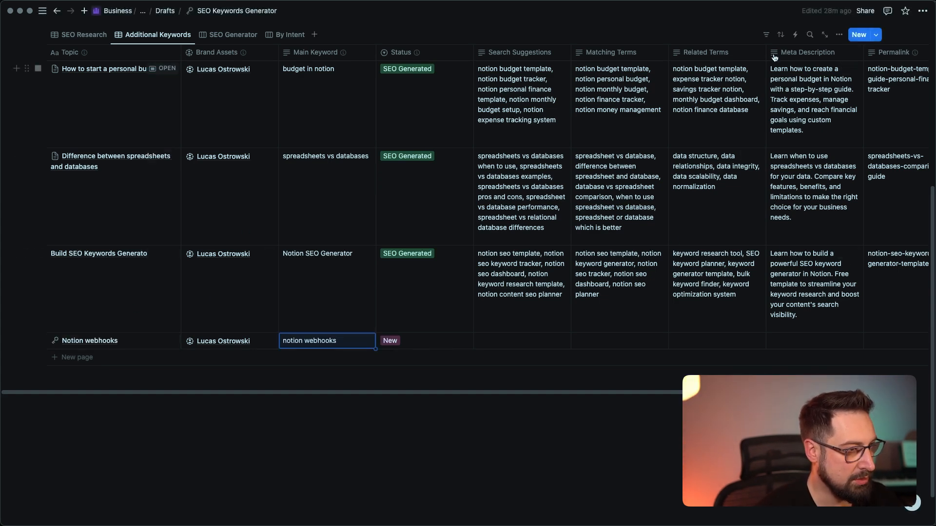
Start a new database automation triggered when Status becomes Waiting to generate
left_click(795, 33)
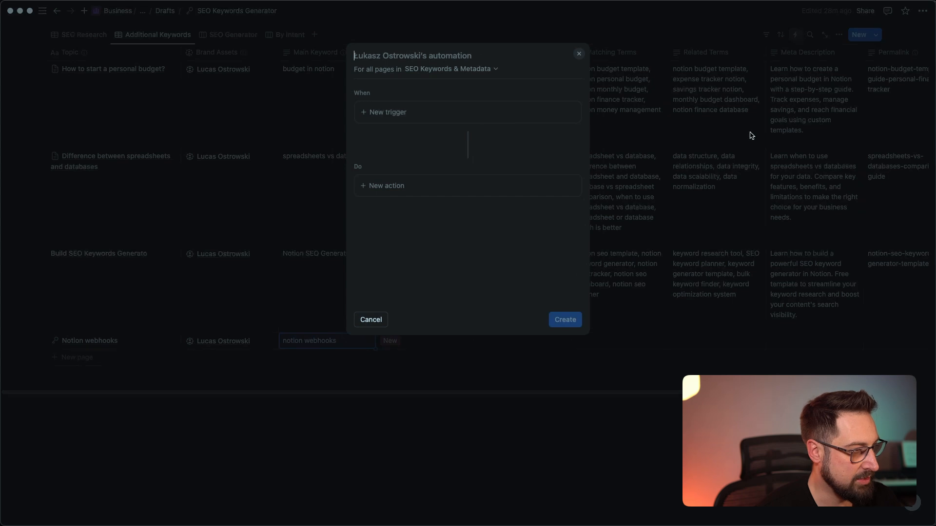
left_click(493, 60)
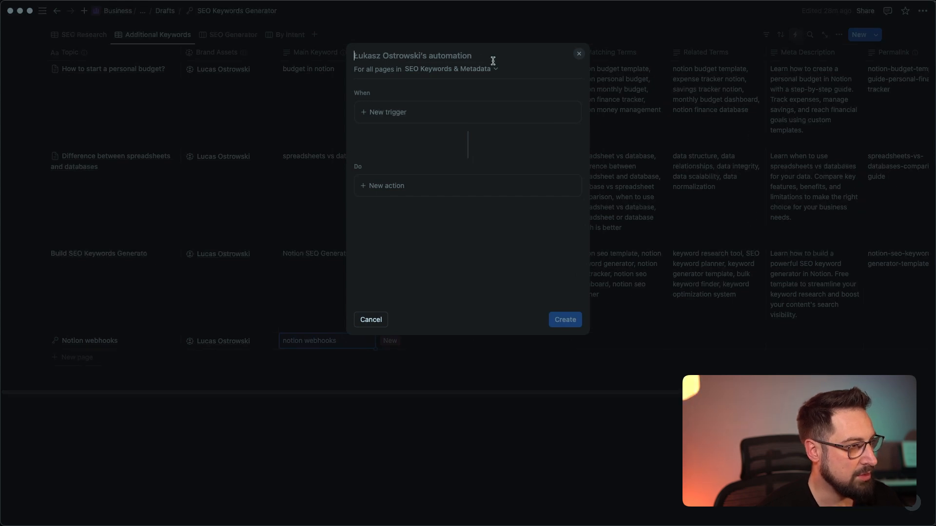
left_click(387, 113)
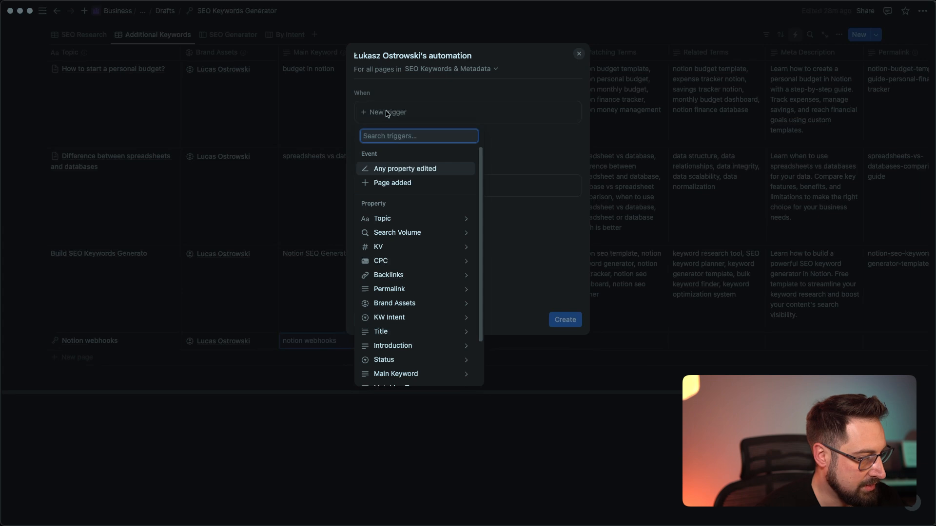
type("s")
left_click(385, 223)
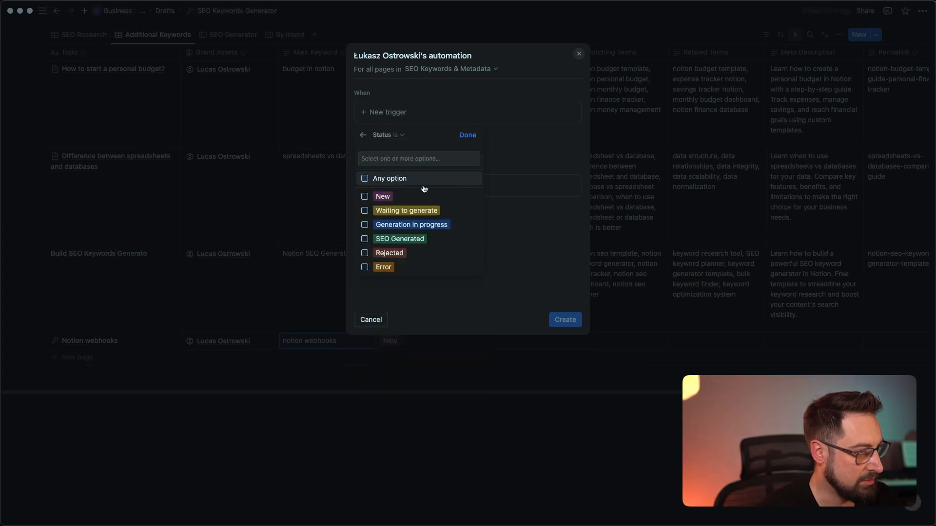
left_click(403, 211)
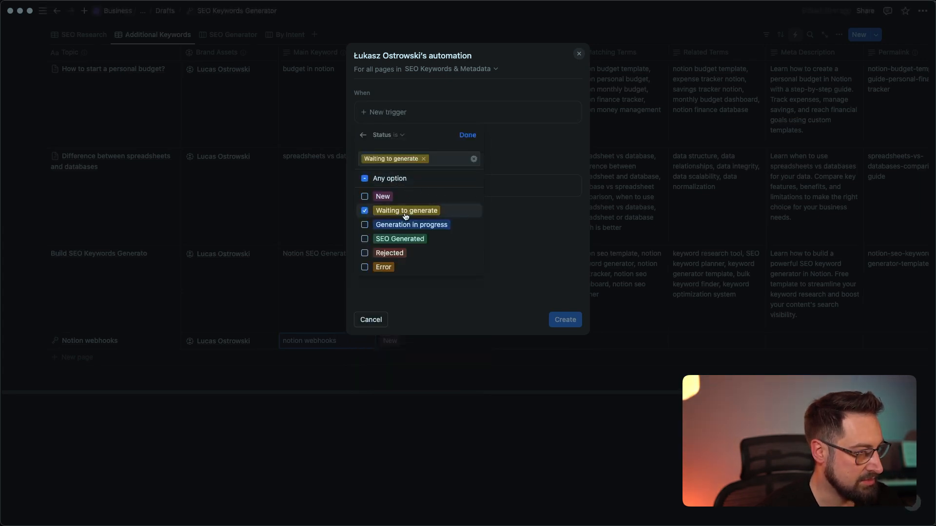
left_click(467, 136)
Add a Send webhook action to the pasted Make address, including all existing properties
left_click(383, 213)
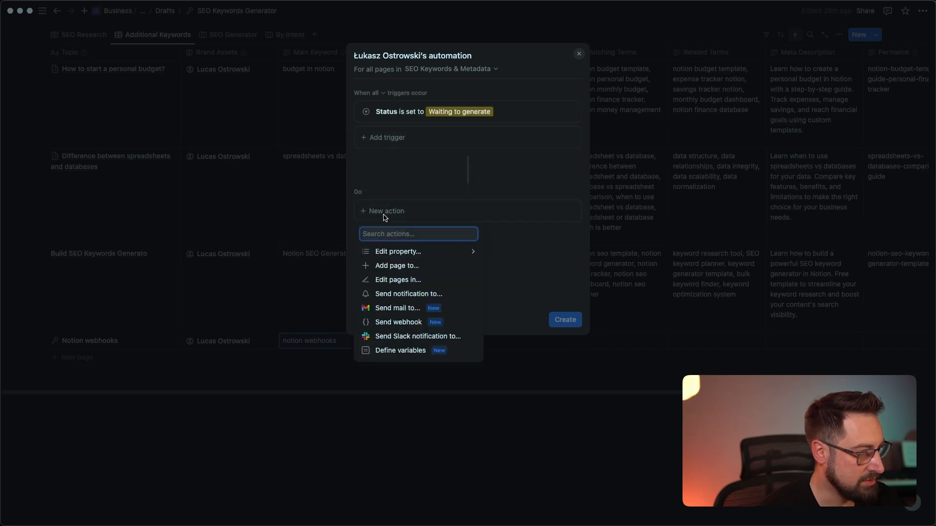
left_click(398, 322)
left_click(422, 249)
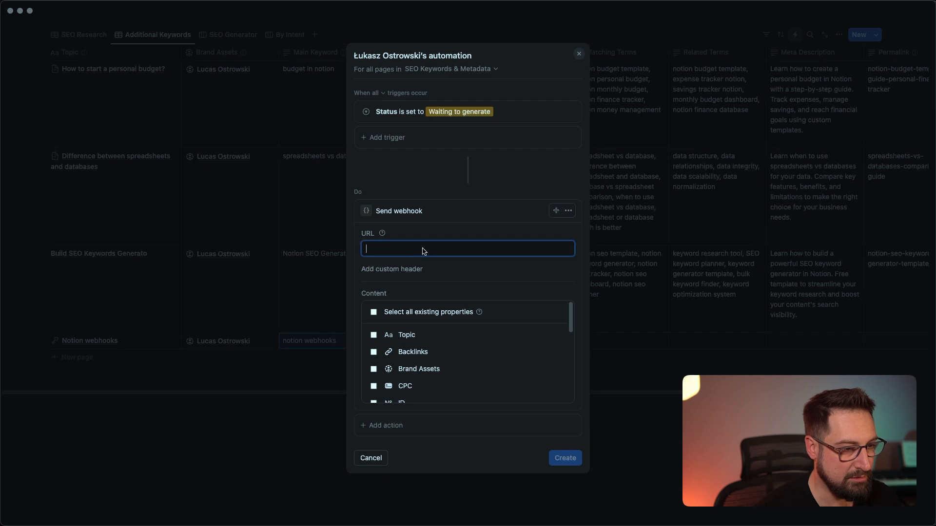
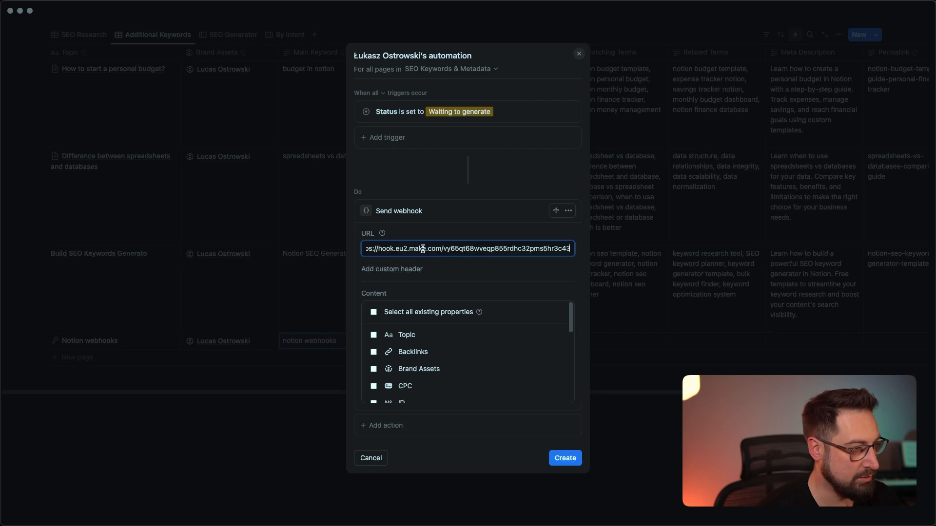
left_click(372, 313)
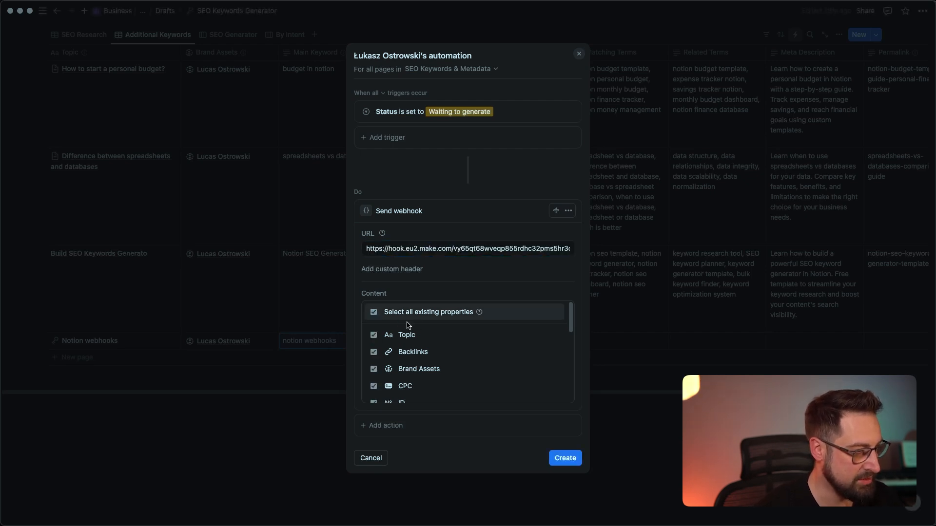
scroll(416, 342, "down", 3)
scroll(418, 345, "up", 3)
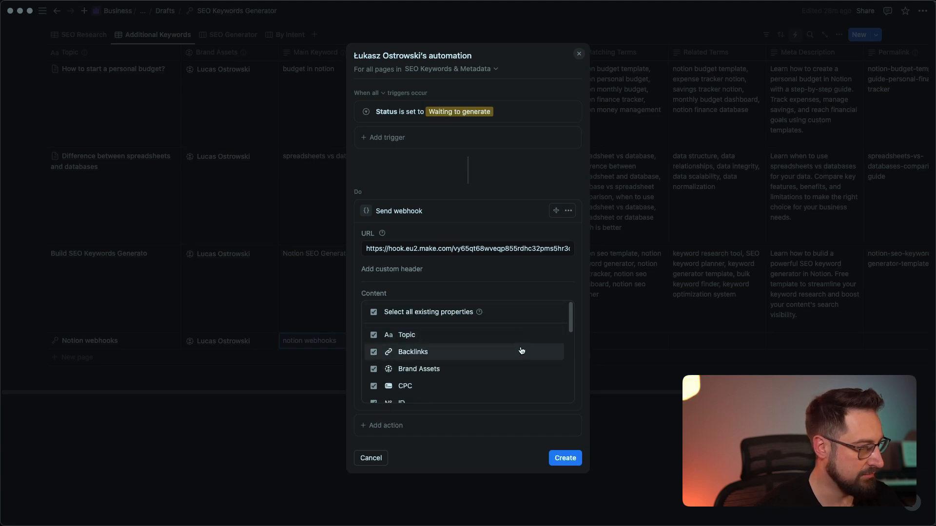
Create the automation, then run only the Make Webhooks module, waiting for new data
left_click(565, 460)
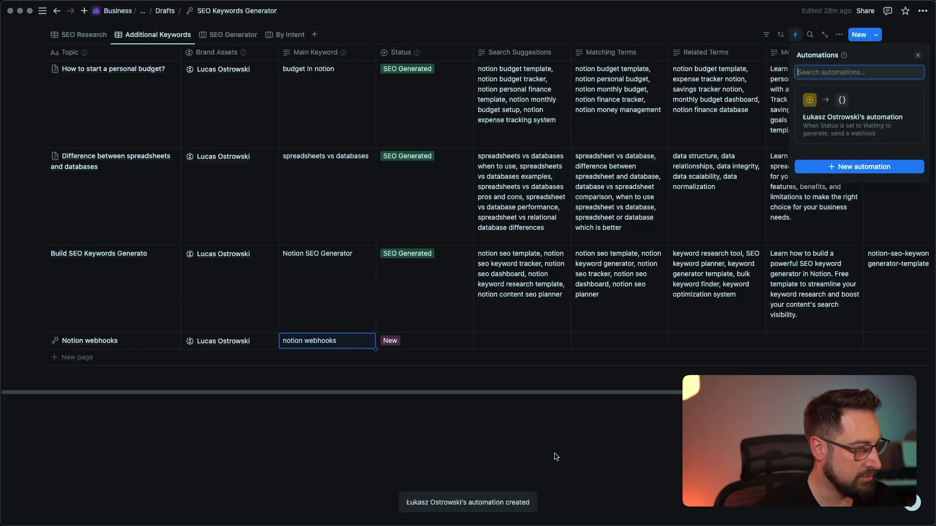
left_click(453, 372)
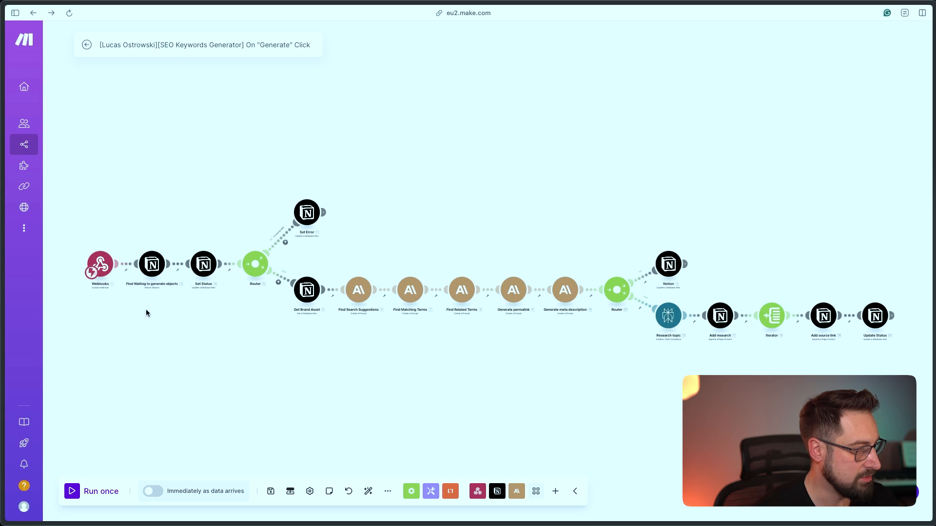
right_click(106, 265)
left_click(163, 287)
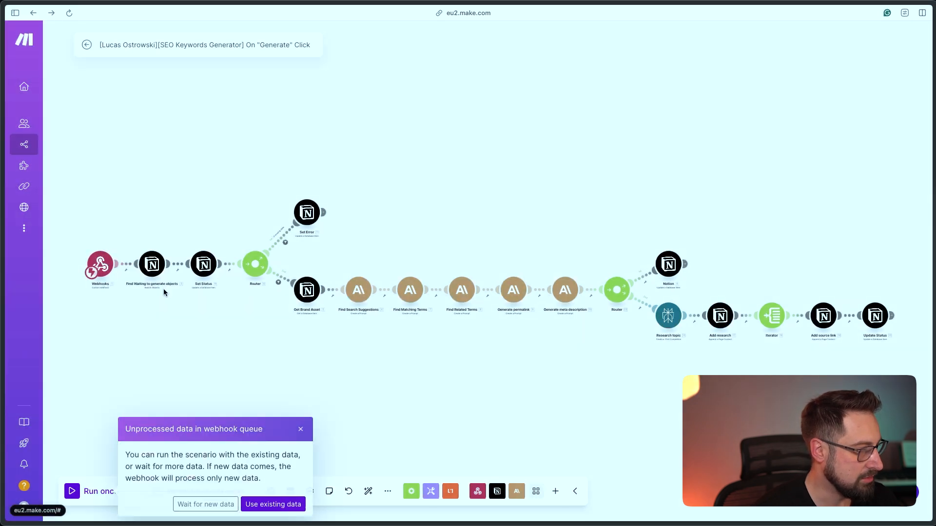
left_click(203, 507)
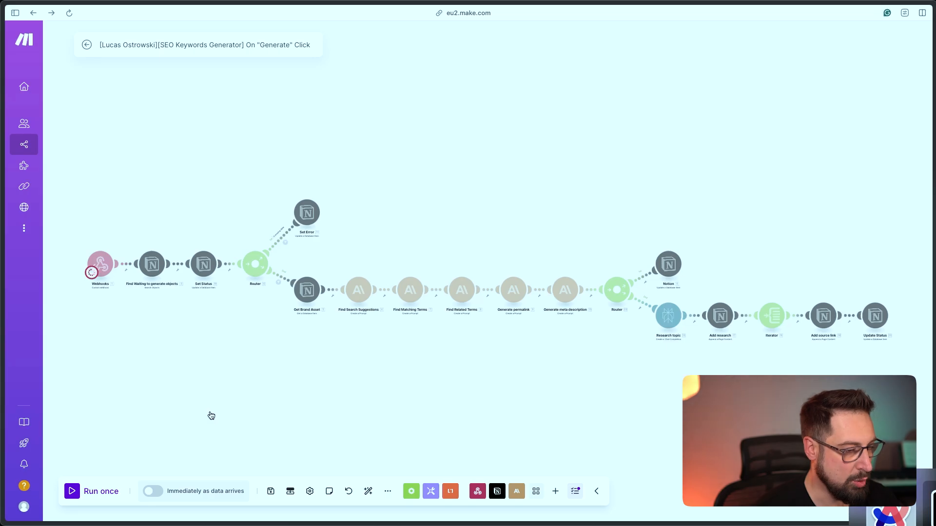
Set the Notion webhooks row's status to Waiting to generate
key("super+Tab")
left_click(430, 342)
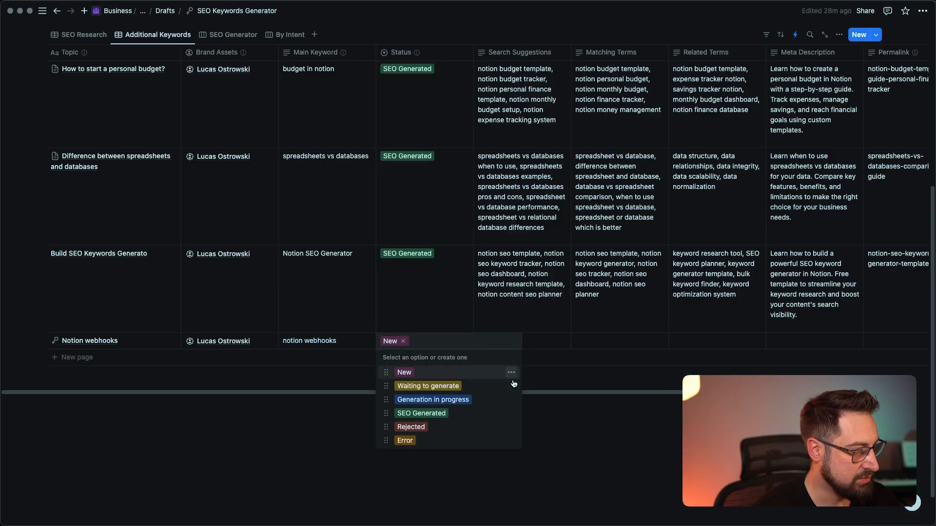
left_click(454, 387)
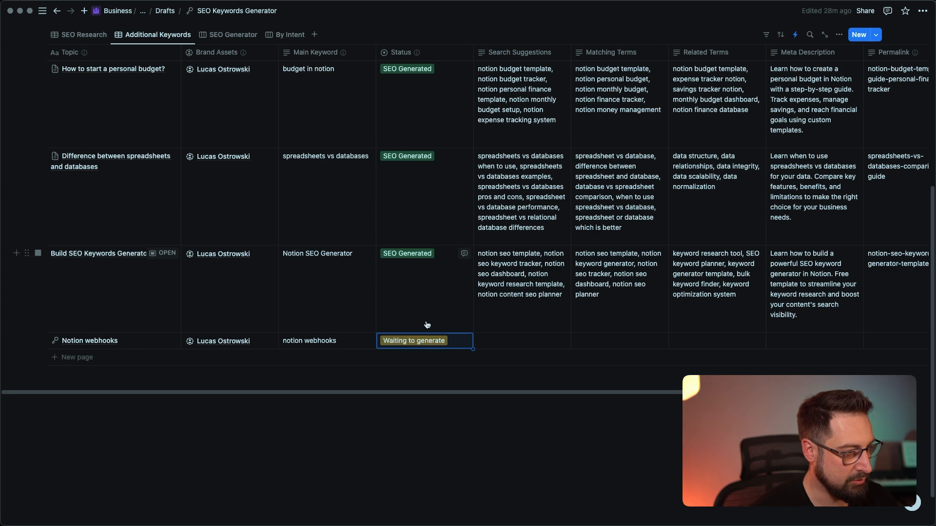
Inspect the Webhooks output bundle, expanding data, properties and Meta Description
key("super+Tab")
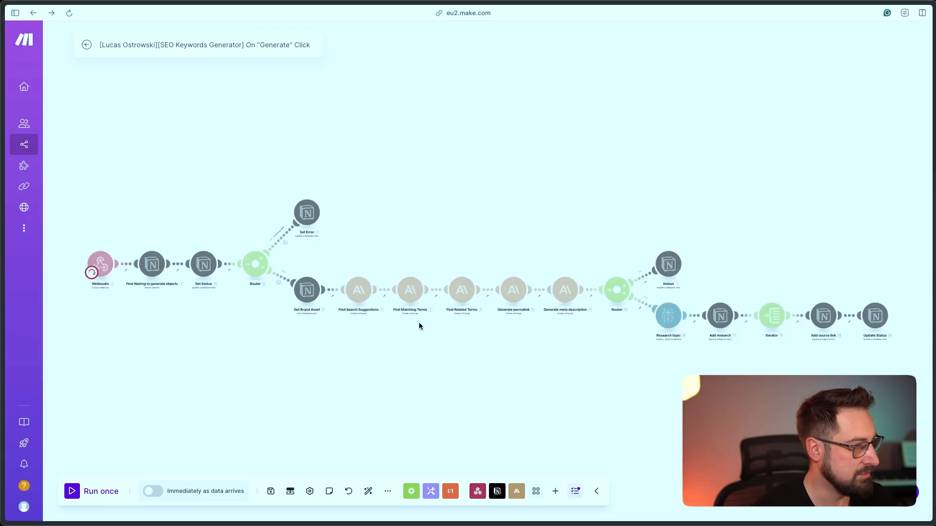
scroll(133, 322, "up", 5)
left_click_drag(142, 316, 253, 342)
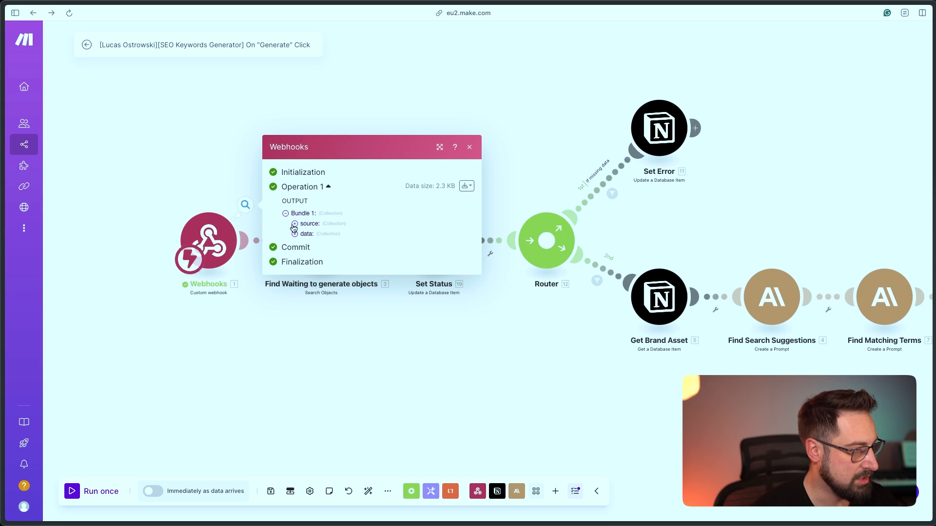
left_click(295, 234)
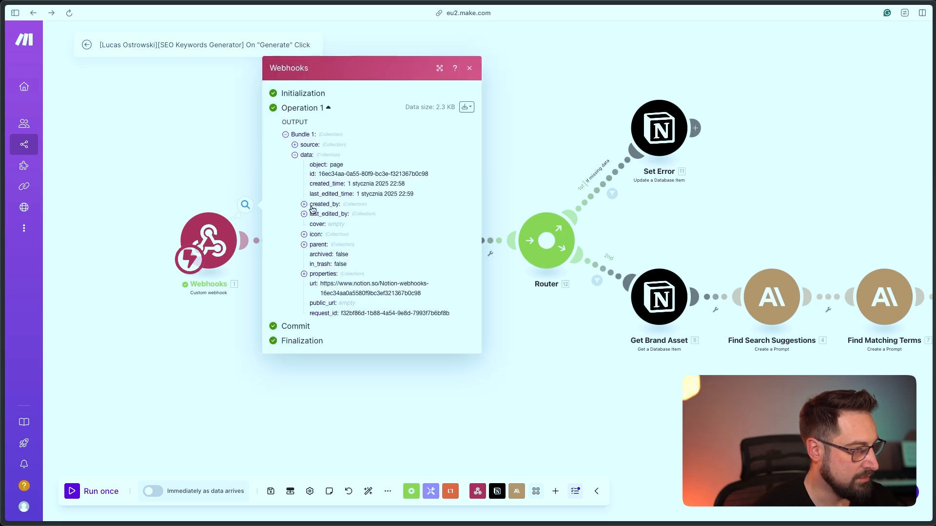
left_click(305, 274)
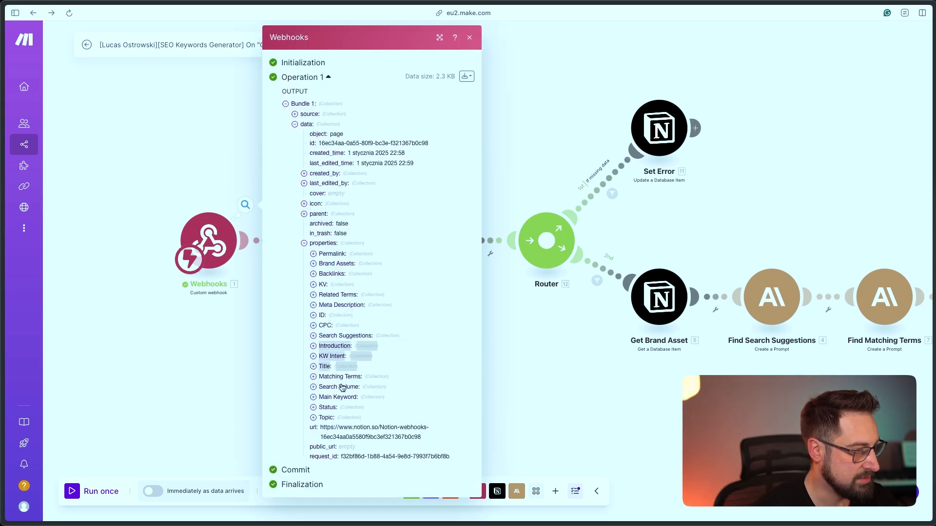
left_click(341, 305)
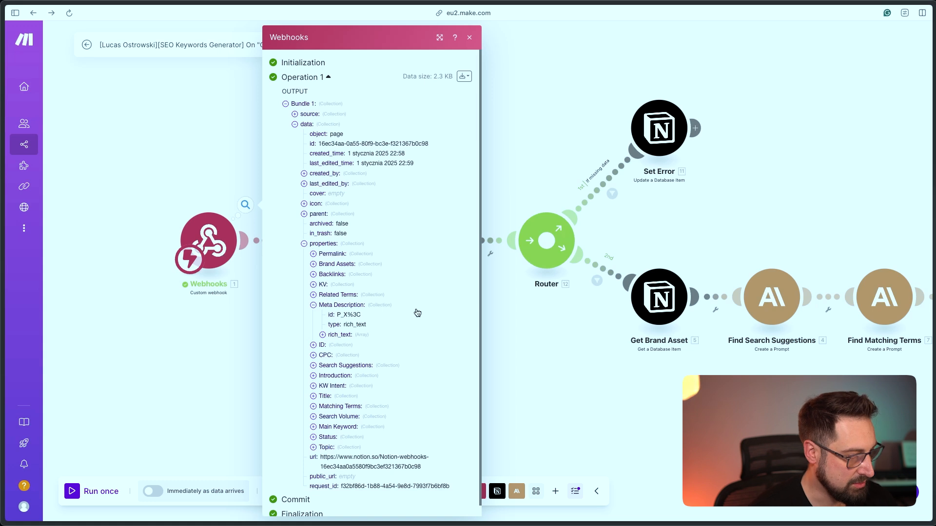
left_click(140, 340)
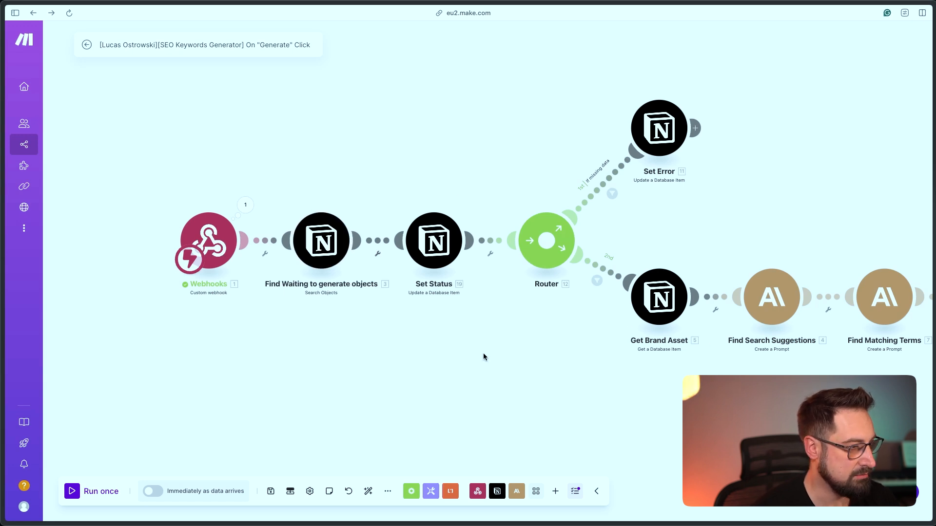
Replace the Find Waiting to generate objects Status filter with ID (Unique id) Number: Equals
left_click(323, 246)
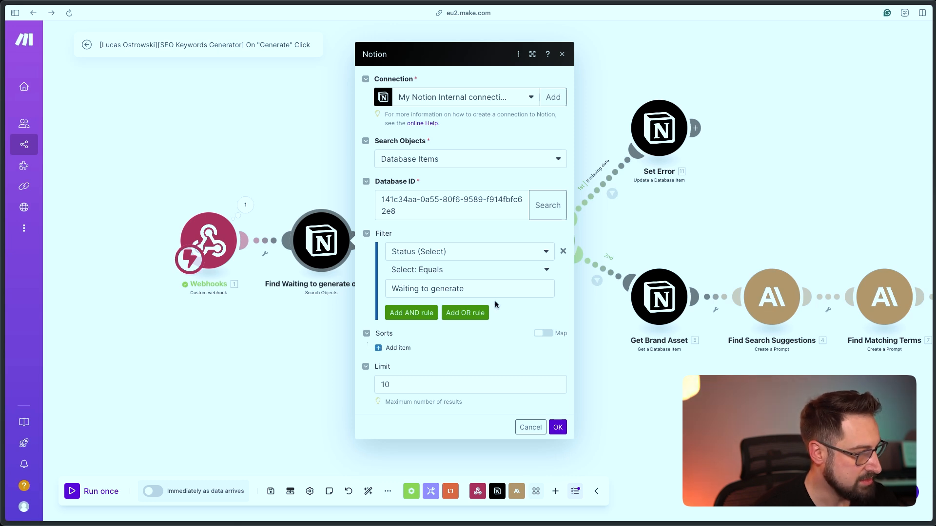
left_click(563, 251)
left_click(461, 265)
left_click(419, 393)
left_click(550, 281)
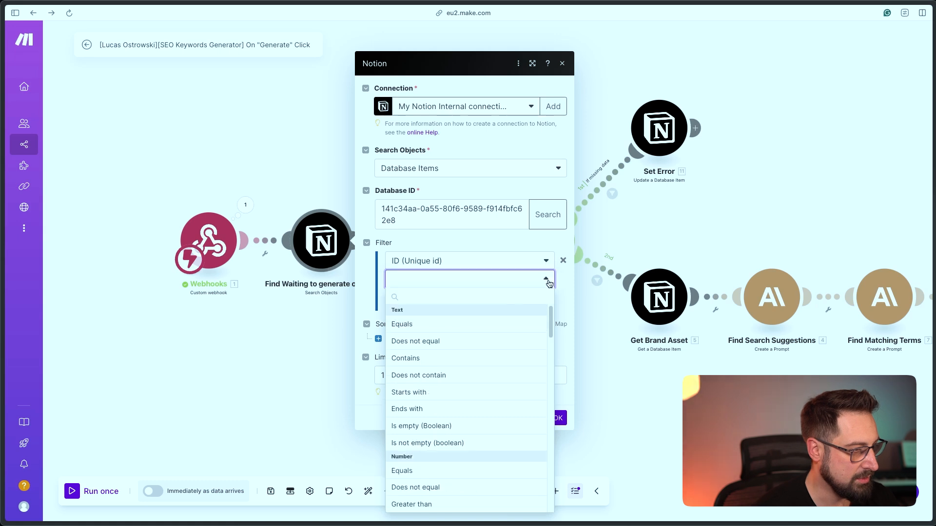
left_click(415, 475)
Map the webhook's properties > ID > unique_id > number as the filter value
left_click(422, 293)
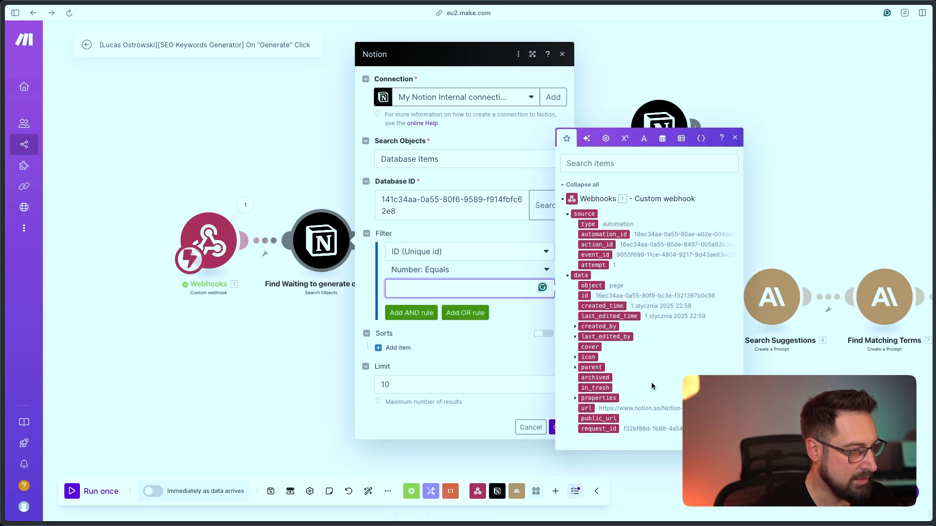
left_click(576, 398)
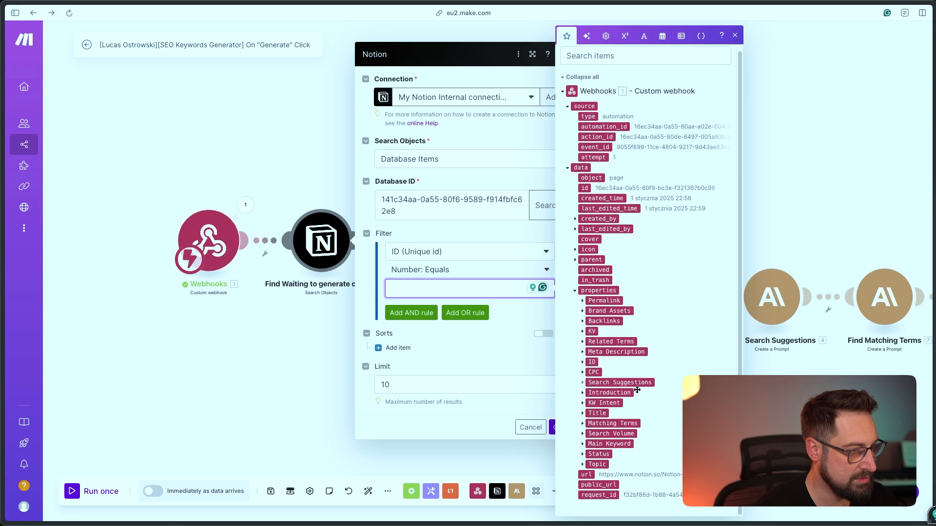
left_click(582, 363)
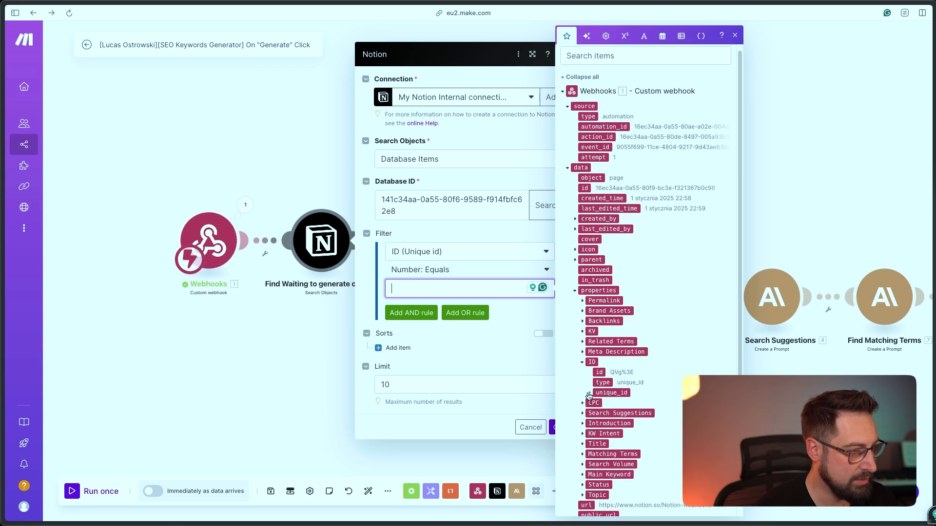
left_click(589, 393)
left_click(612, 414)
Save the search filter and check the webhook's unique ID number, 16
left_click(552, 428)
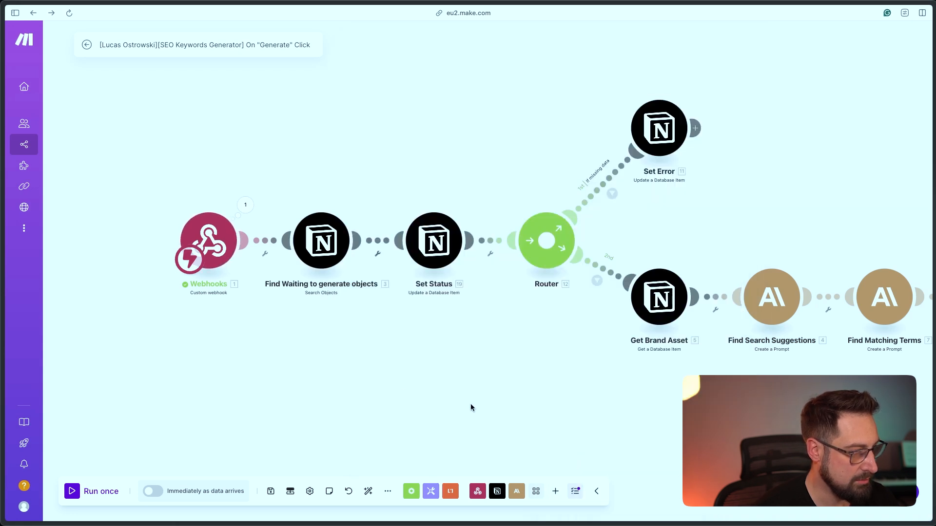
right_click(321, 249)
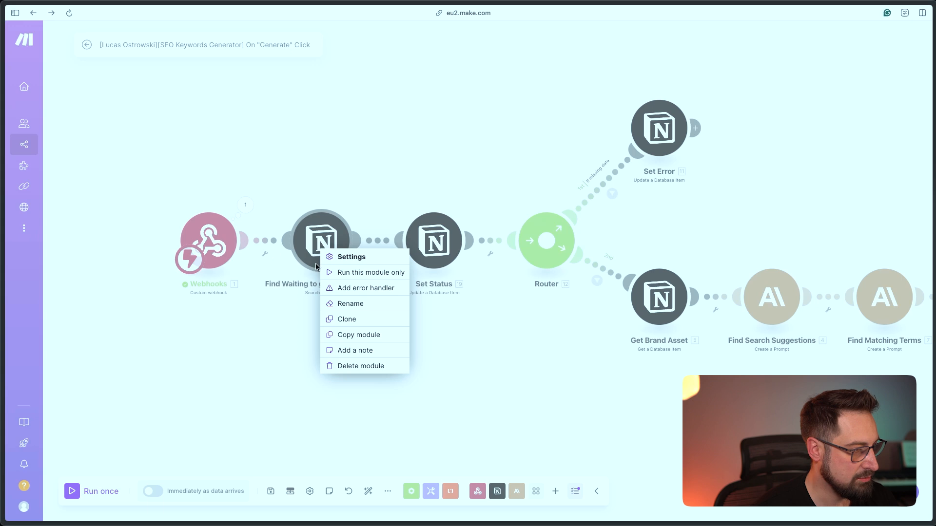
left_click(245, 204)
left_click(303, 275)
left_click(313, 316)
left_click(322, 345)
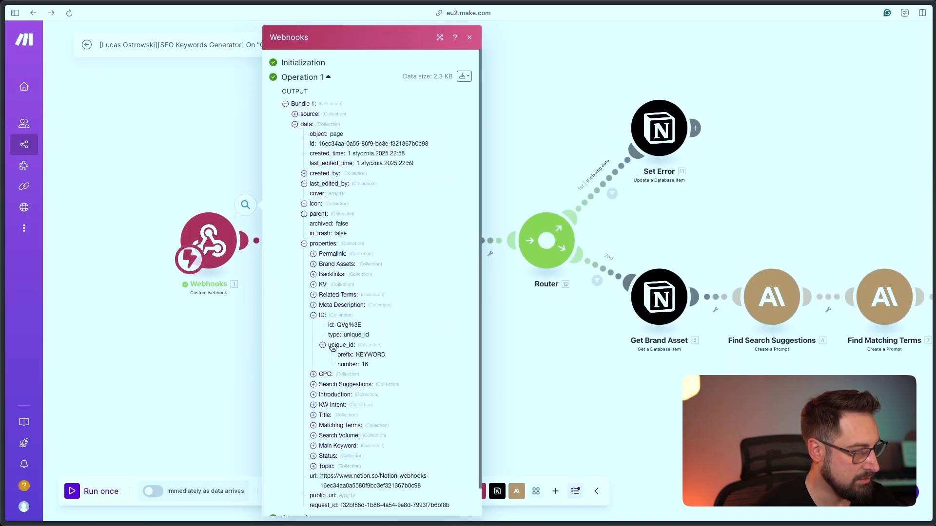
left_click(231, 353)
Test-run only the Find Waiting to generate objects module with ID 16
right_click(323, 245)
left_click(347, 272)
left_click(507, 314)
type("16")
left_click(557, 346)
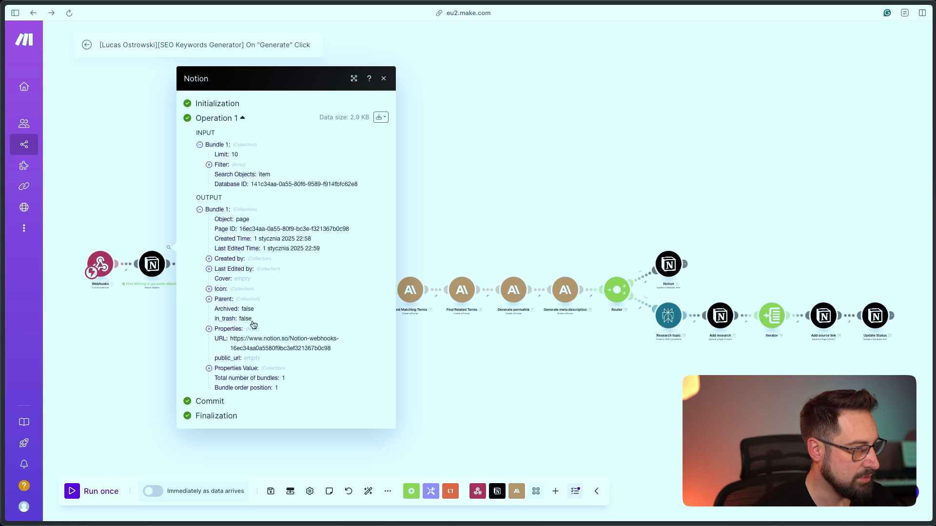
left_click(142, 335)
Run the whole scenario once so it waits for incoming data
scroll(322, 343, "up", 5)
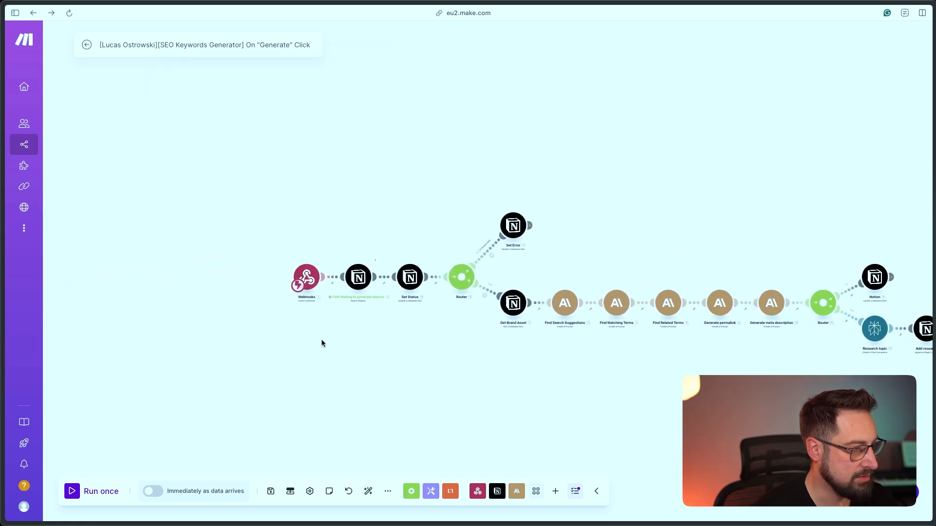
left_click_drag(408, 391, 507, 348)
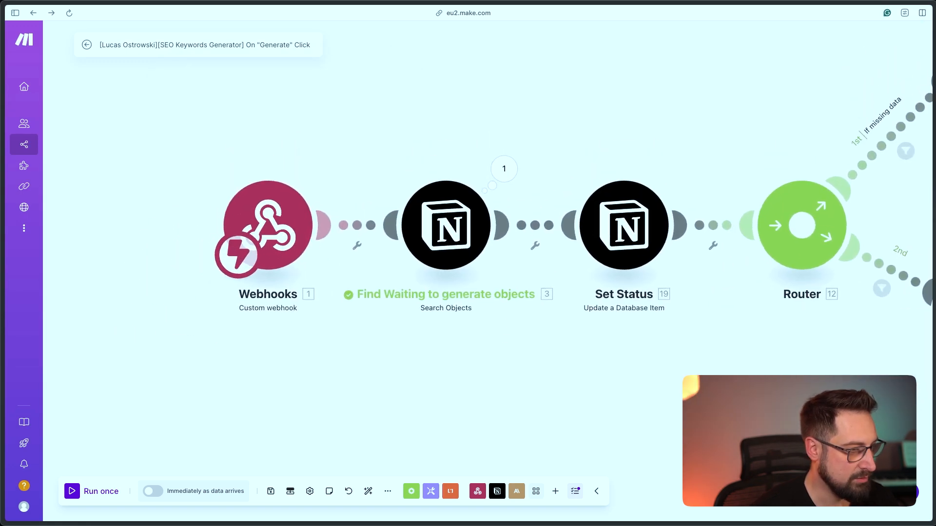
left_click_drag(764, 432, 635, 422)
scroll(634, 422, "down", 2)
left_click_drag(336, 370, 390, 370)
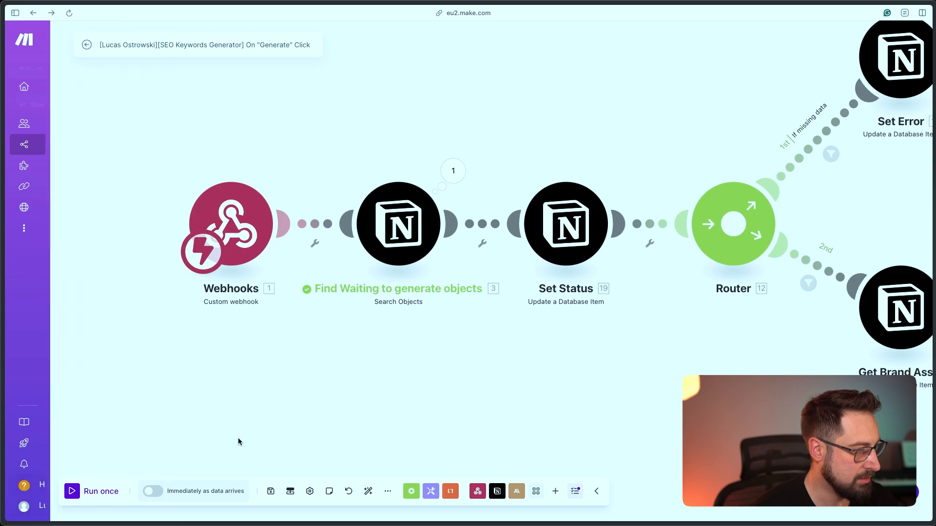
left_click(92, 493)
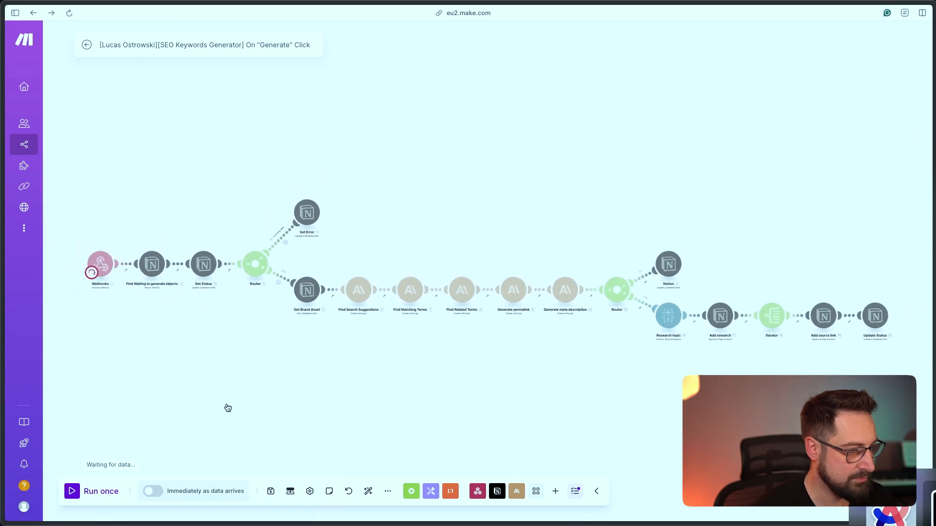
Set the Notion webhooks row to Waiting to generate, then return to see SEO Generated
key("super+Tab")
key("super+z")
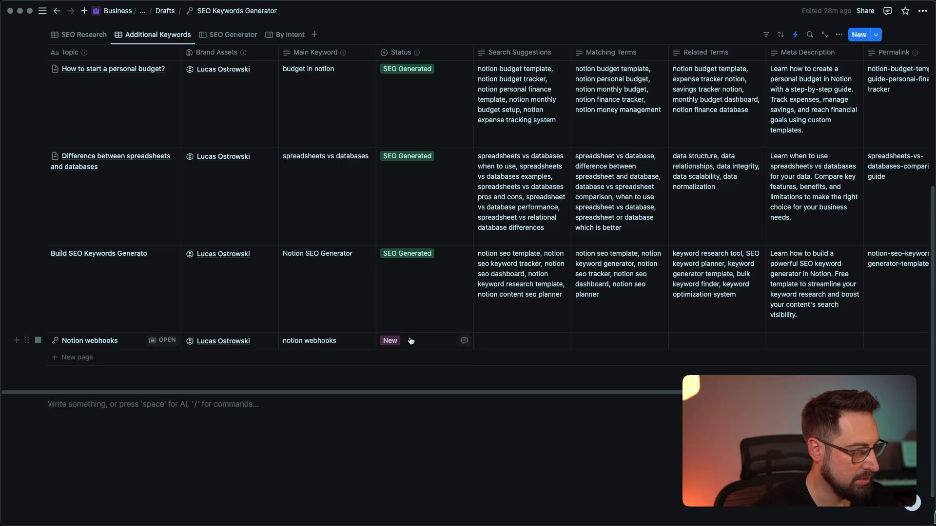
left_click(412, 341)
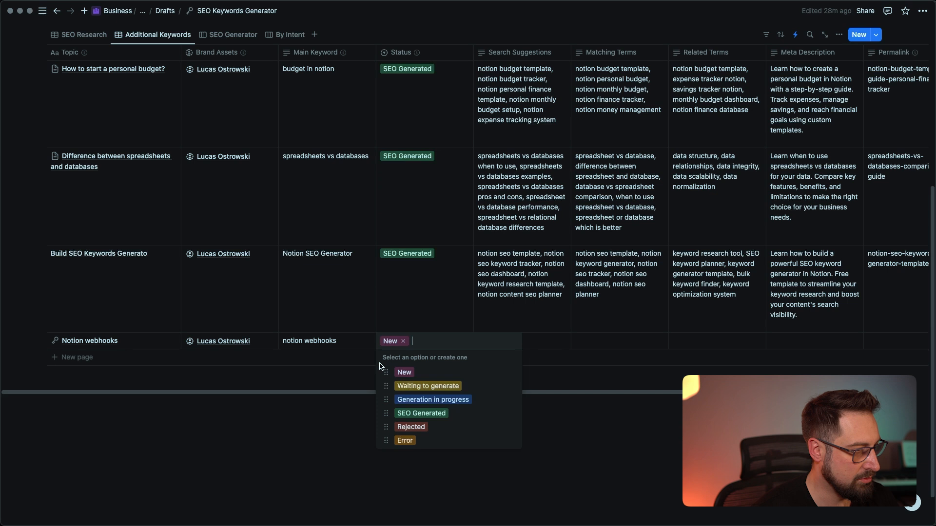
left_click(438, 381)
key("super+Tab")
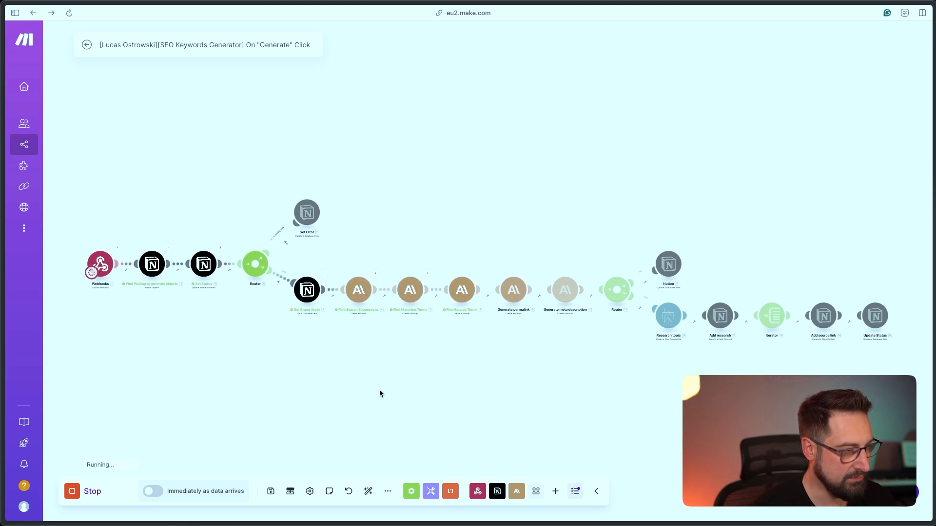
key("super+Tab")
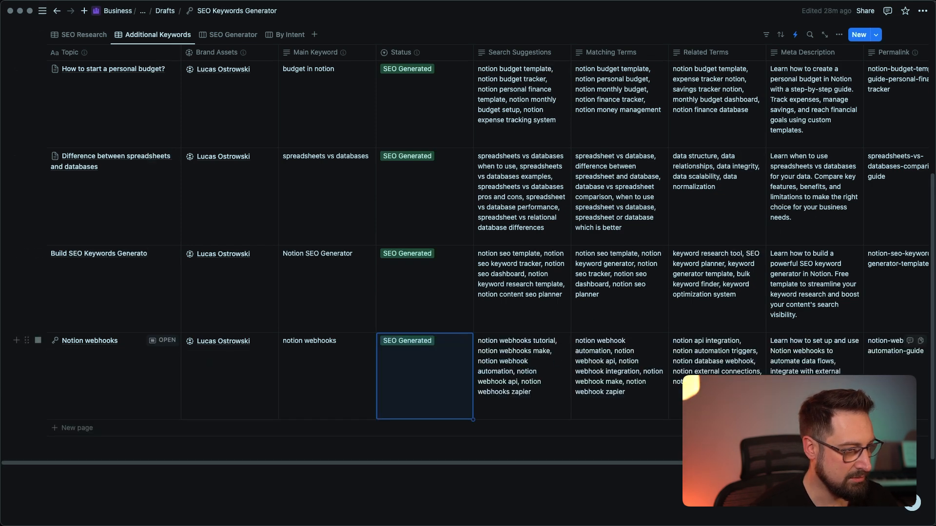
Add a fifth row with topic 'Notion webhooks' and pasted main keyword 'notion webhooks'
scroll(707, 361, "right", 5)
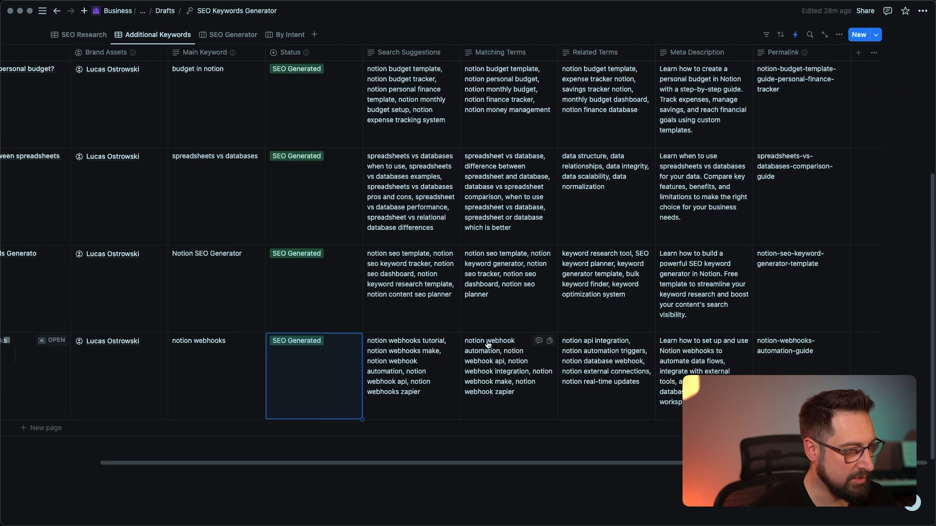
scroll(468, 243, "left", 5)
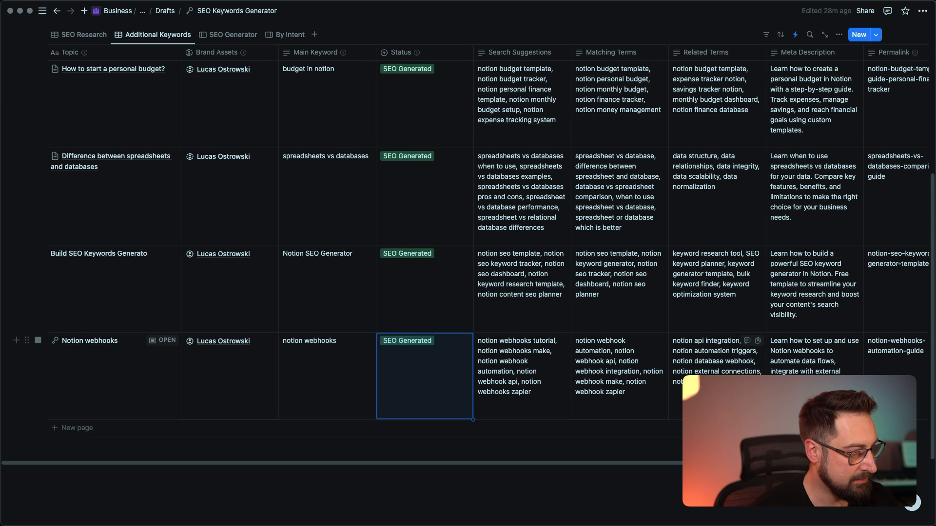
left_click(91, 428)
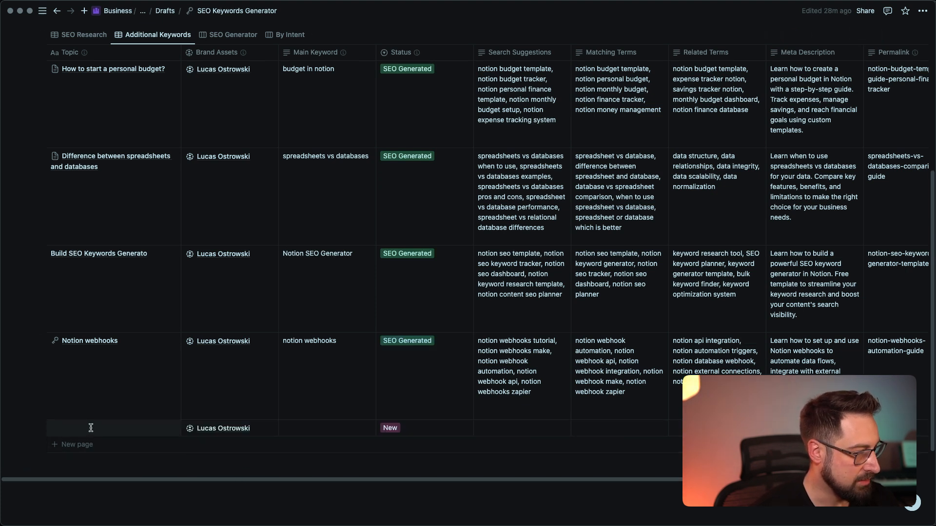
type("N")
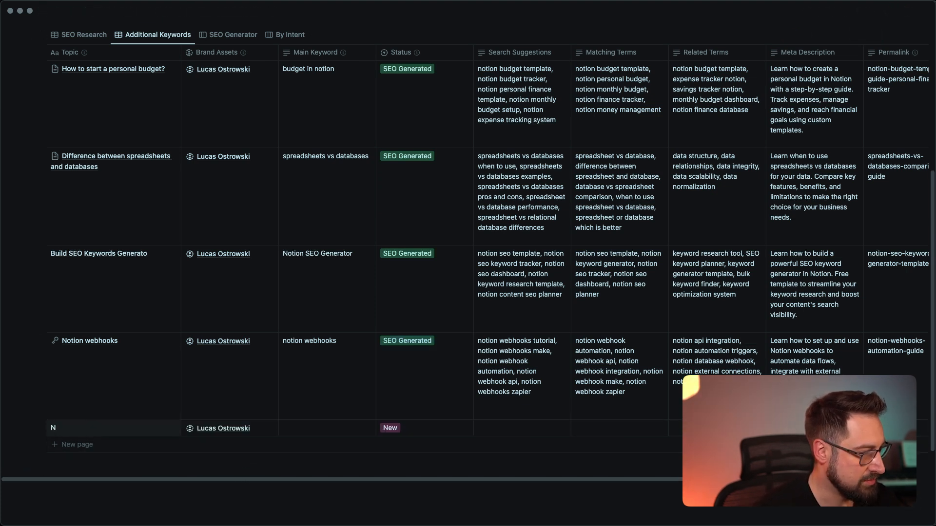
type("otion webhooks")
key("Tab")
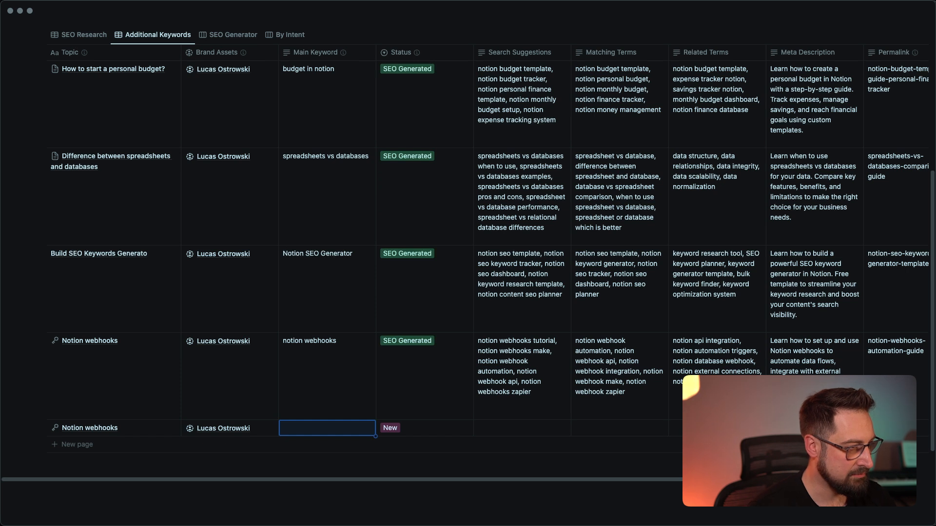
type("notion webhooks")
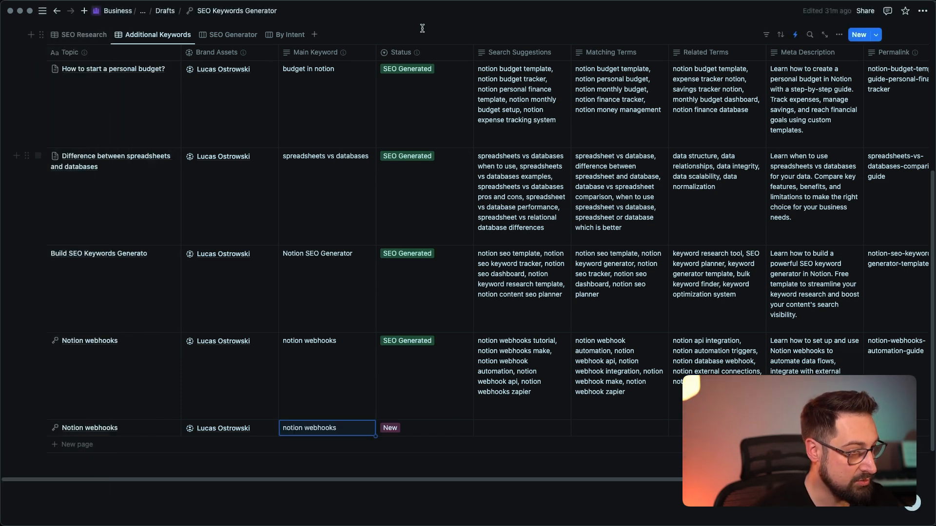
scroll(780, 156, "right", 5)
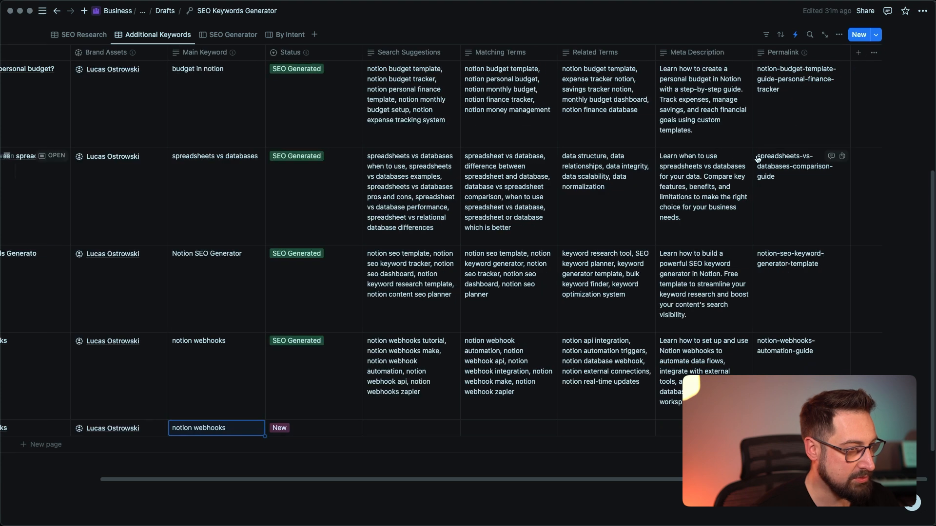
left_click(859, 52)
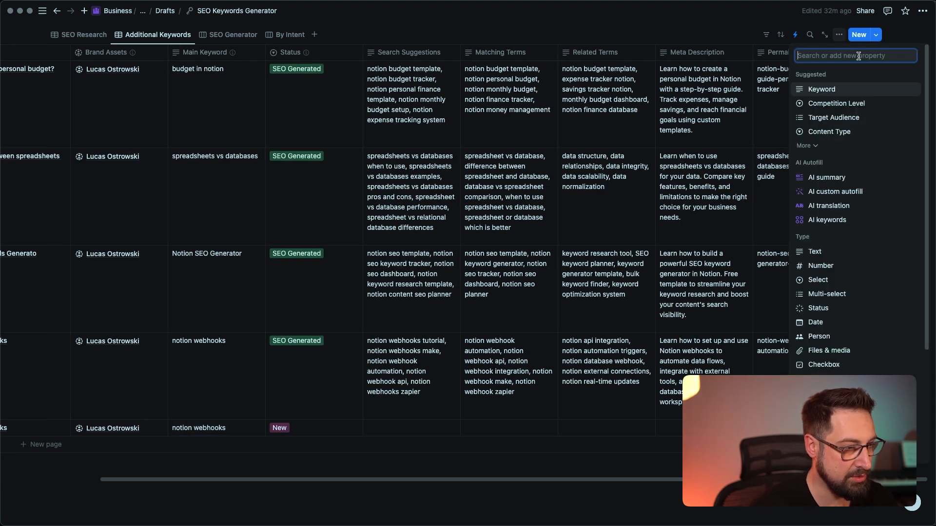
Add a Button property named Generate
type("B")
left_click(818, 178)
type("Generate")
left_click(846, 110)
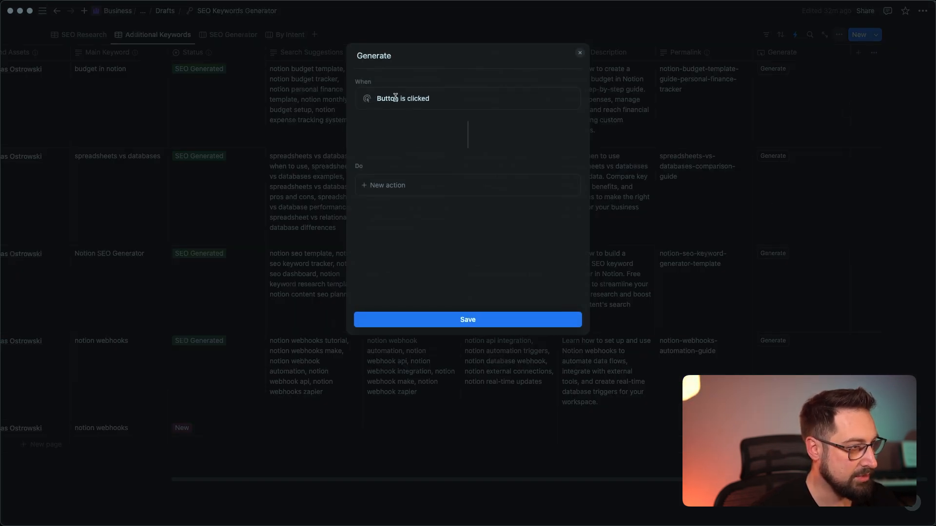
Give the Generate button a Send webhook action to the Make URL with all existing properties
left_click(402, 186)
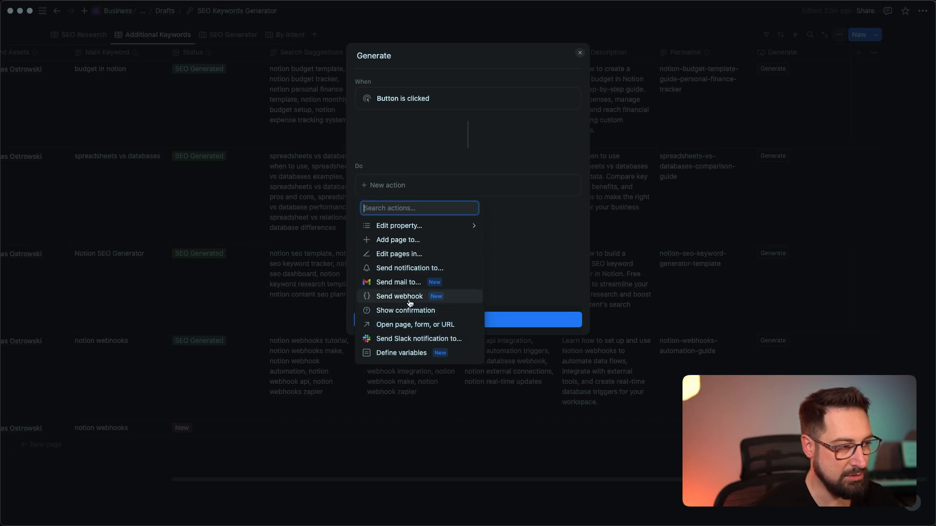
left_click(400, 297)
left_click(404, 221)
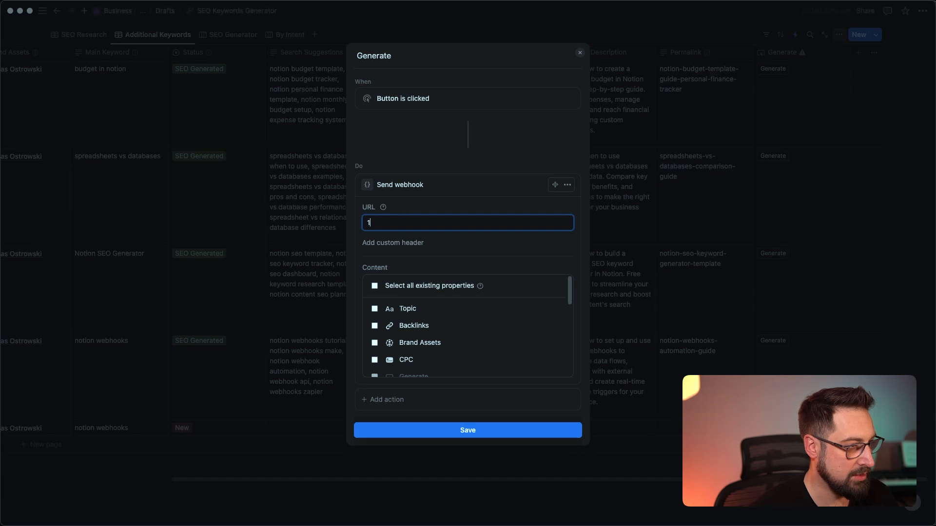
key("BackSpace")
key("super+v")
left_click(401, 288)
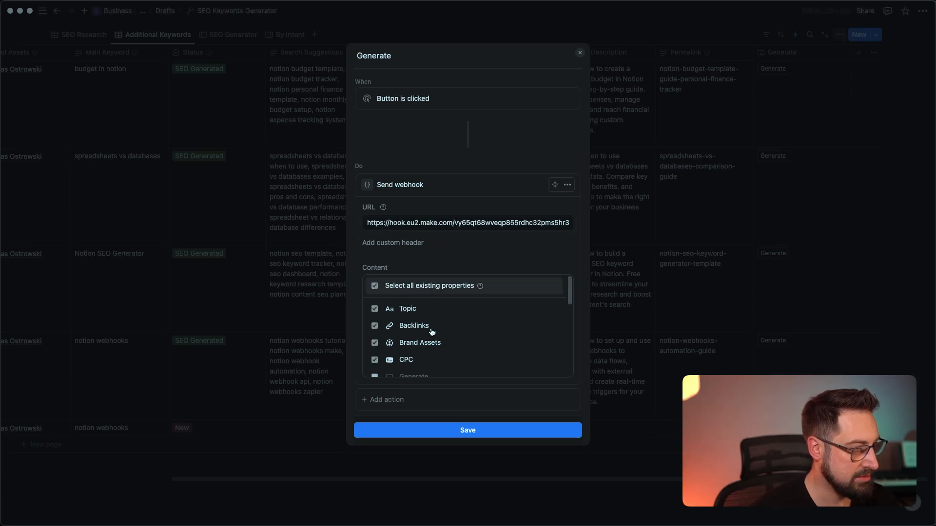
left_click(468, 431)
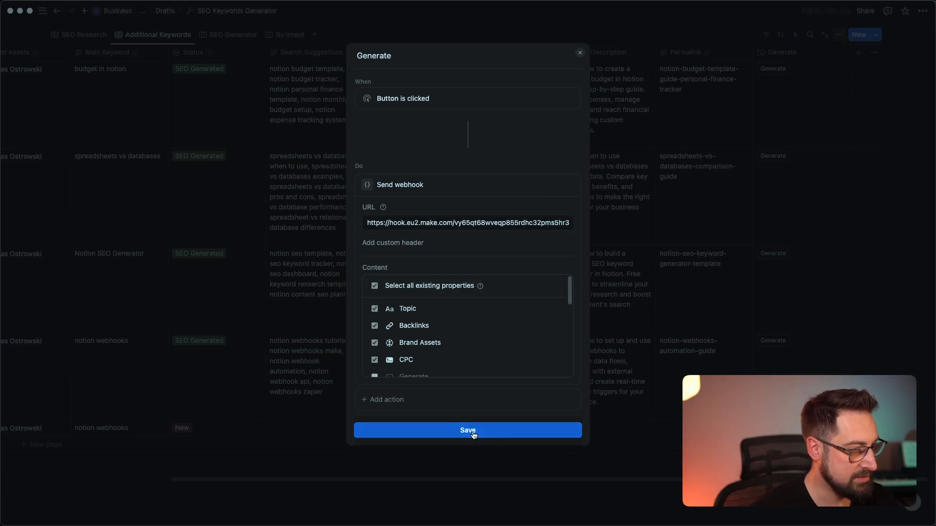
Review the Status column options and the new row's status choices, leaving it at New
scroll(581, 435, "right", 1)
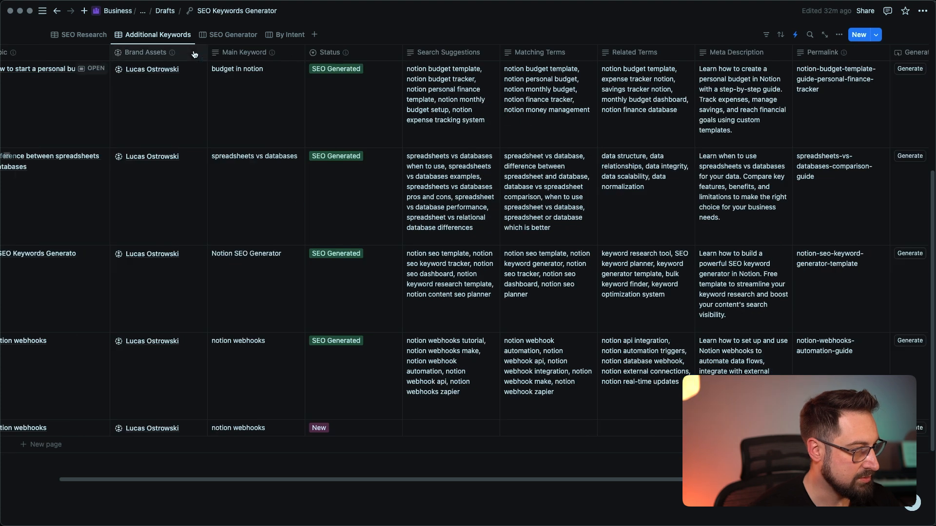
left_click(330, 57)
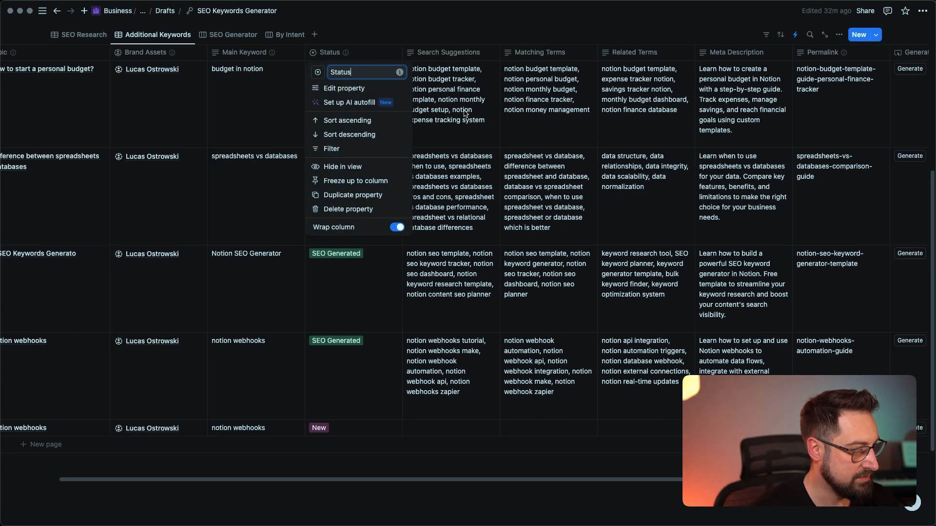
left_click(427, 22)
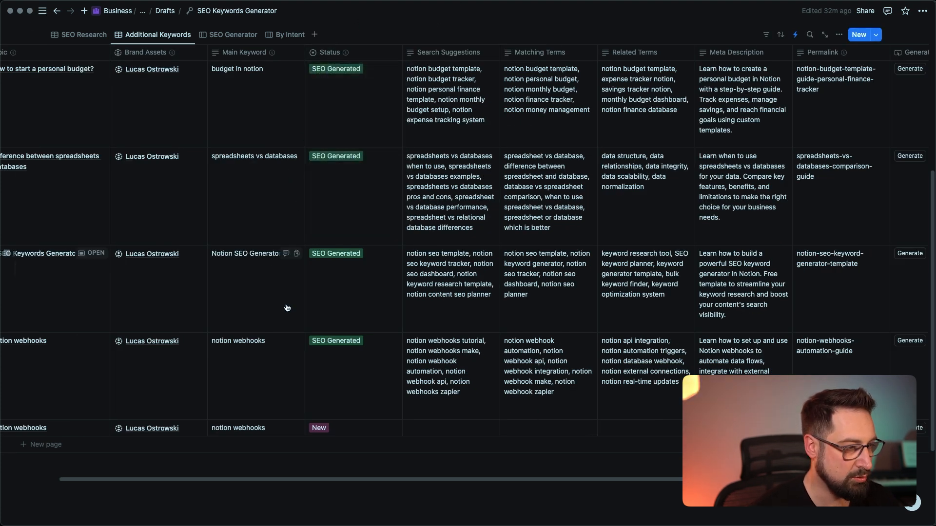
scroll(323, 307, "left", 2)
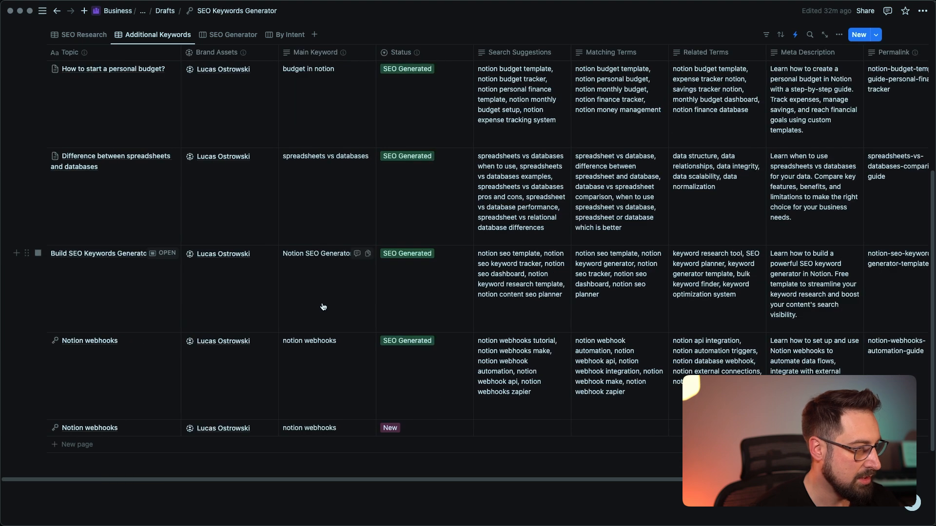
left_click(417, 436)
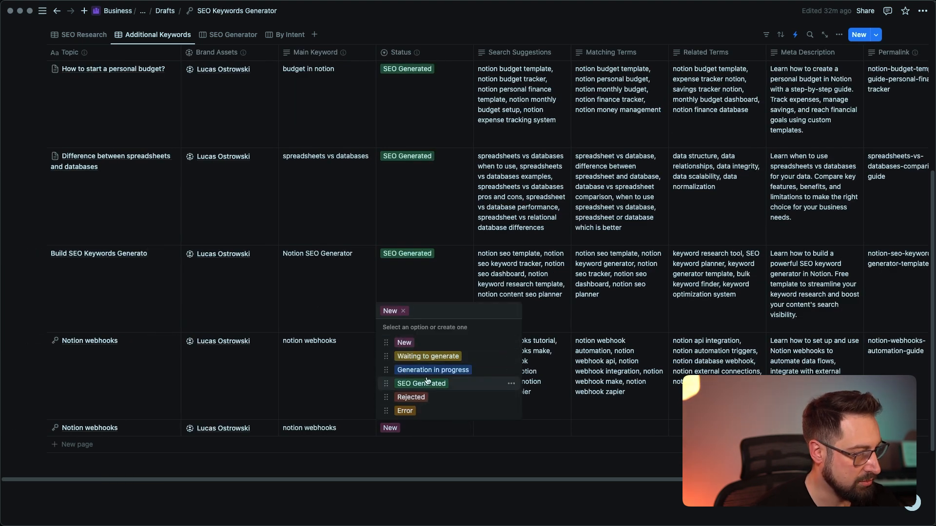
key("Escape")
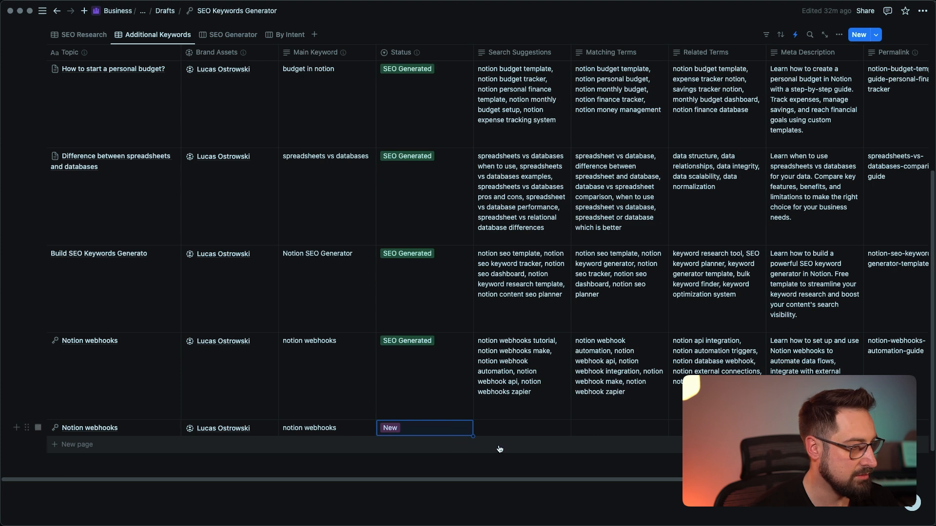
scroll(497, 375, "right", 5)
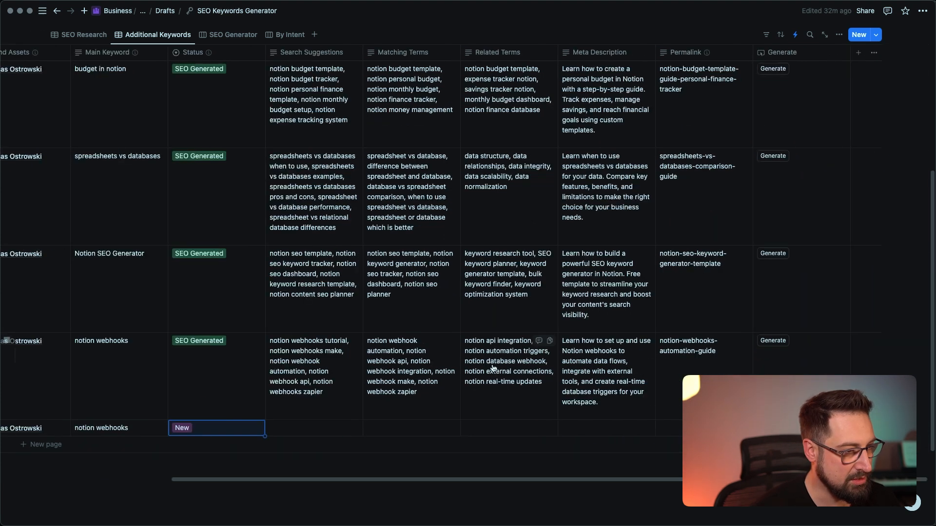
scroll(477, 376, "left", 5)
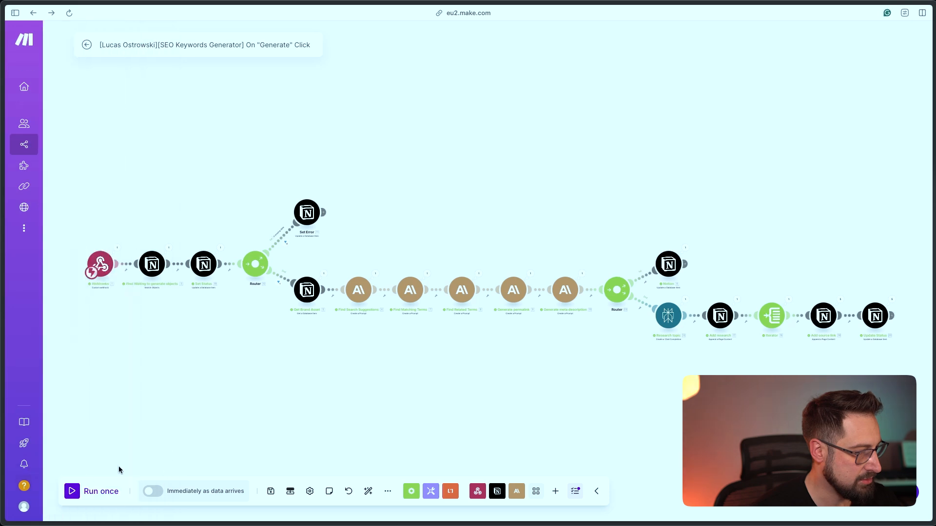
Run the Make scenario once, set to wait for new webhook data
left_click(72, 491)
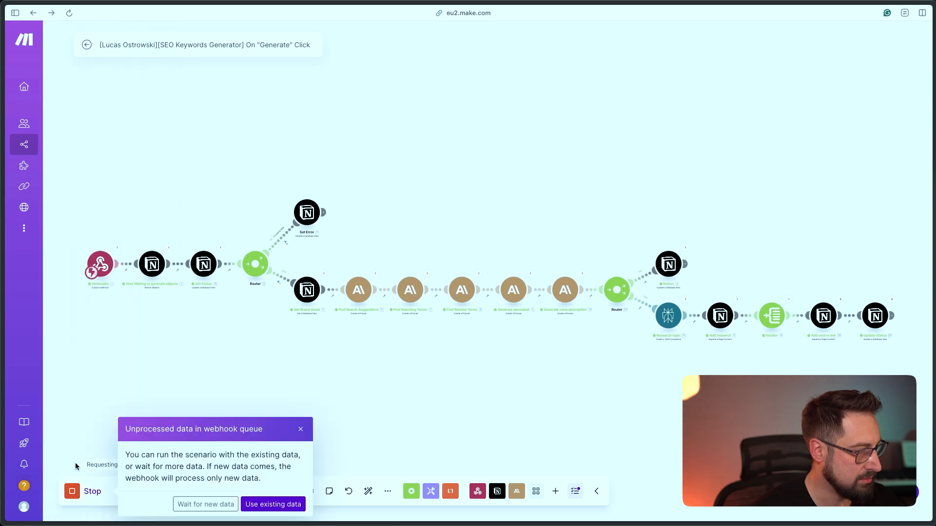
left_click(211, 505)
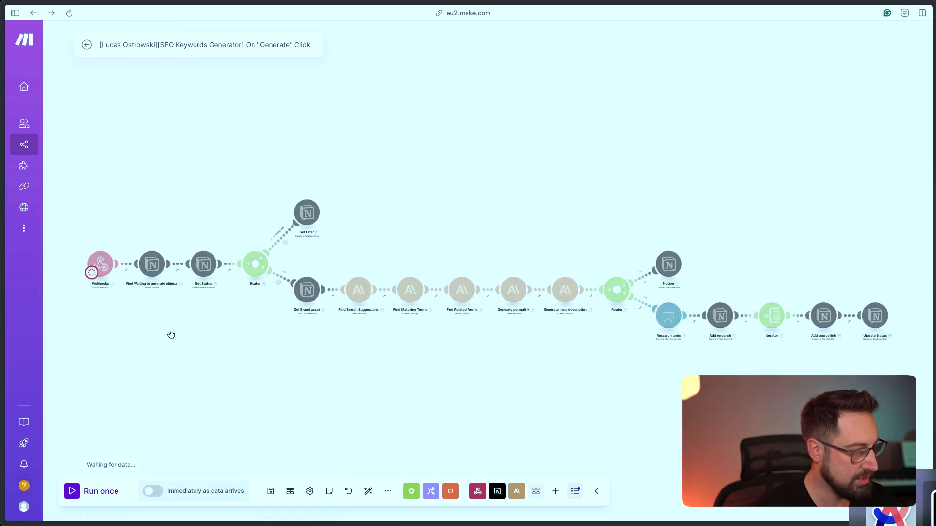
key("super+Tab")
Press Generate on the fifth Notion row so it gets keywords, permalink and SEO Generated status
scroll(827, 368, "right", 5)
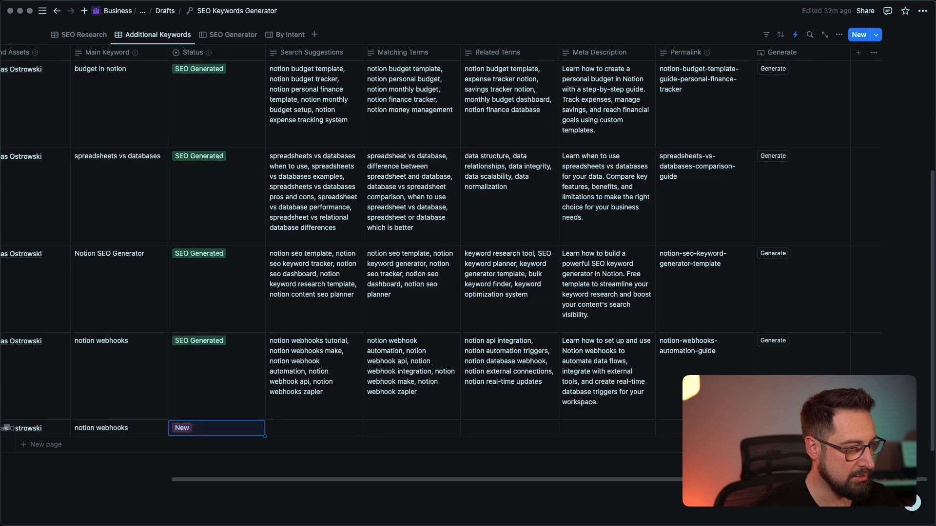
left_click(773, 428)
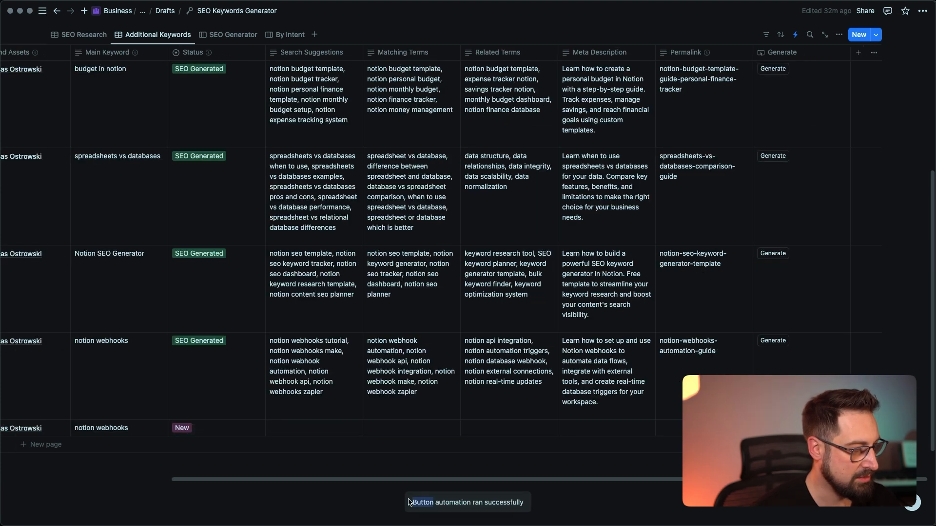
left_click_drag(409, 503, 494, 503)
left_click(480, 486)
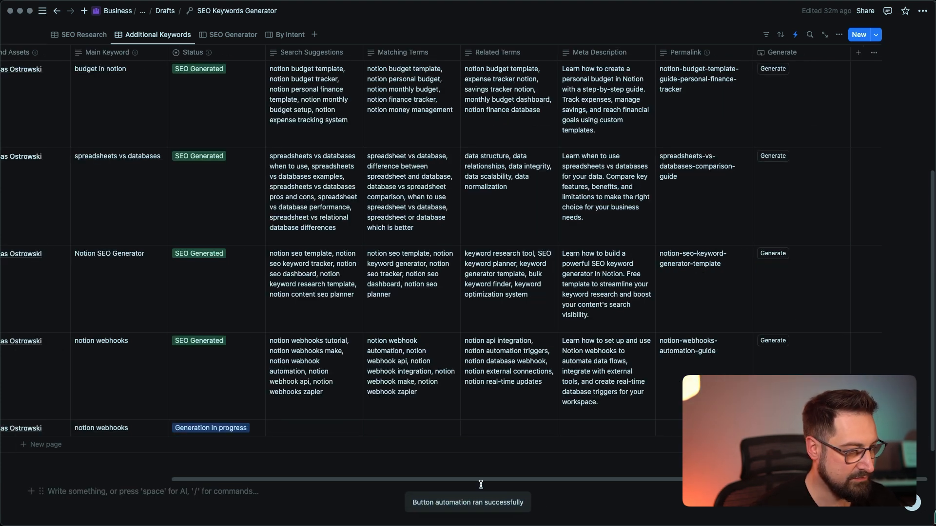
key("super+Tab")
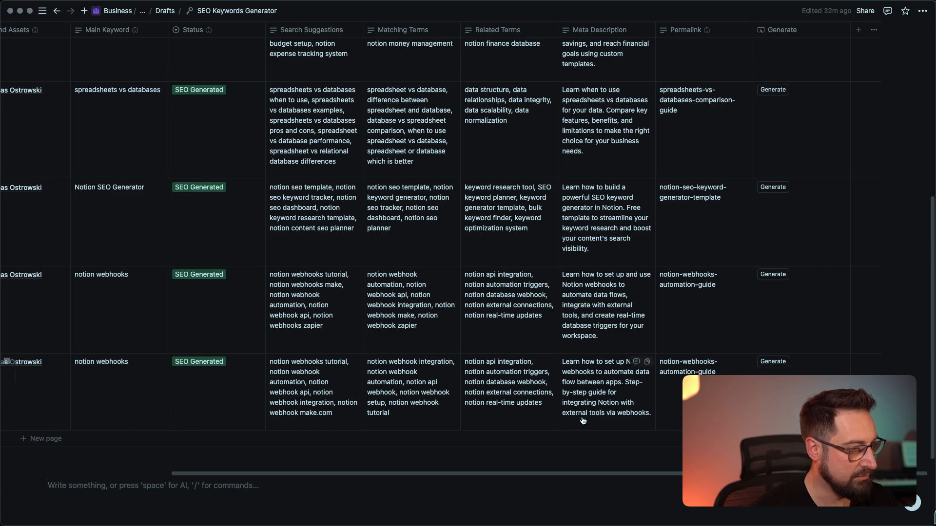
scroll(583, 421, "left", 5)
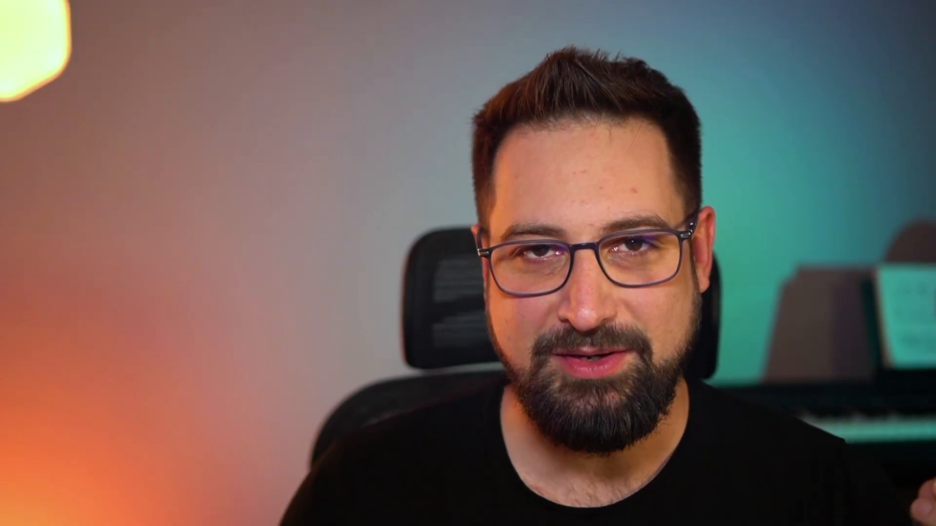